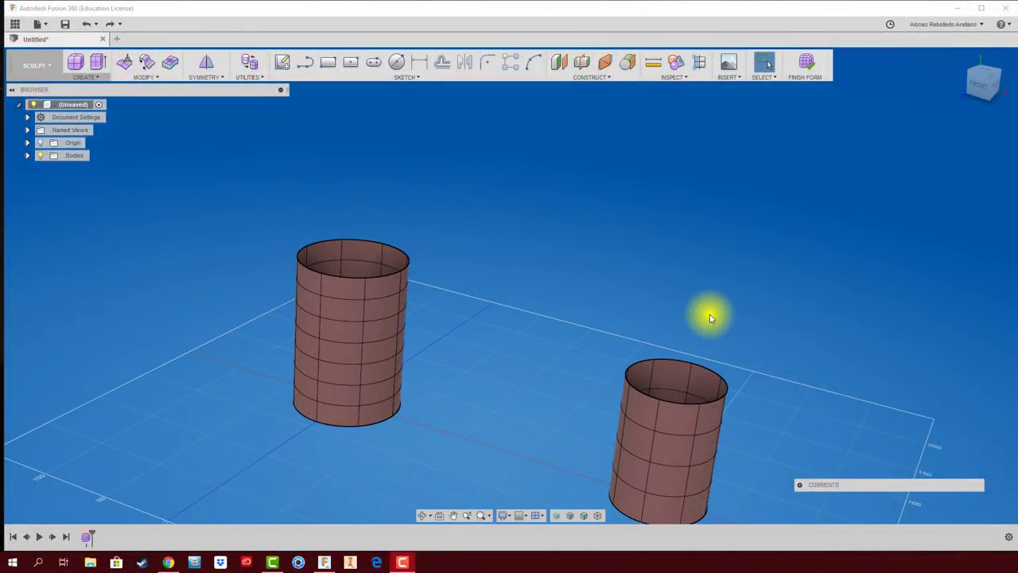
# Step: Orbit around the two T-spline cylinders and start a bridge on the taller cylinder's faces
pyautogui.moveTo(709, 313); pyautogui.dragTo(688, 278, button='middle')
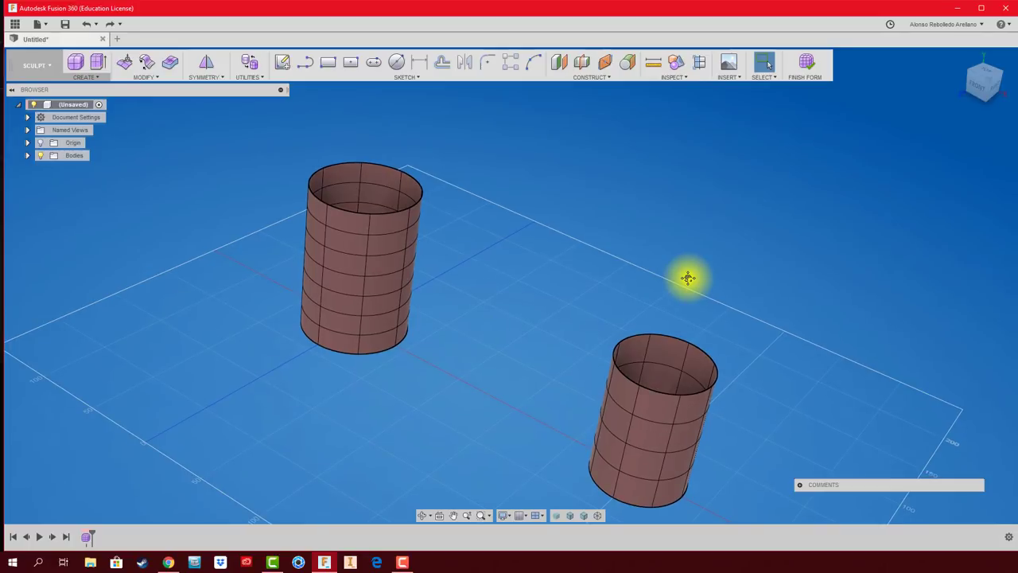
pyautogui.keyDown('shift'); pyautogui.moveTo(688, 278); pyautogui.dragTo(689, 278, button='middle'); pyautogui.keyUp('shift')
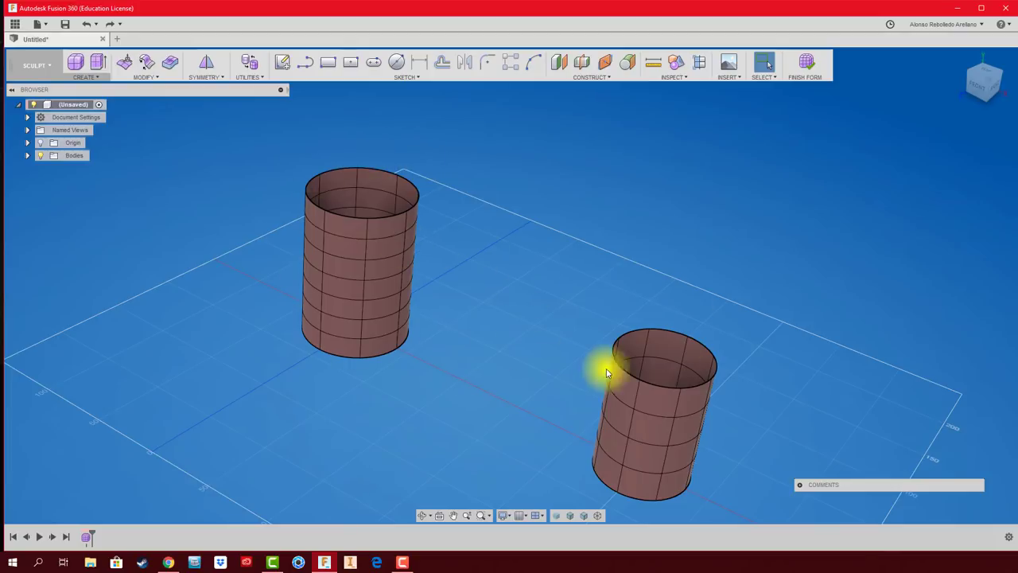
pyautogui.keyDown('shift'); pyautogui.moveTo(661, 229); pyautogui.dragTo(661, 226, button='middle'); pyautogui.keyUp('shift')
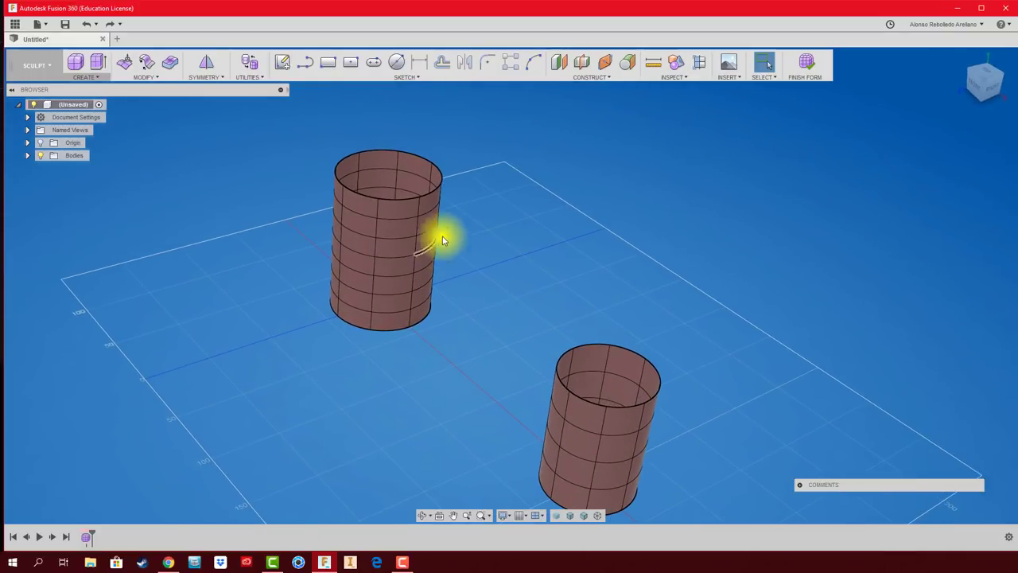
pyautogui.keyDown('shift'); pyautogui.moveTo(755, 281); pyautogui.dragTo(759, 289, button='middle'); pyautogui.keyUp('shift')
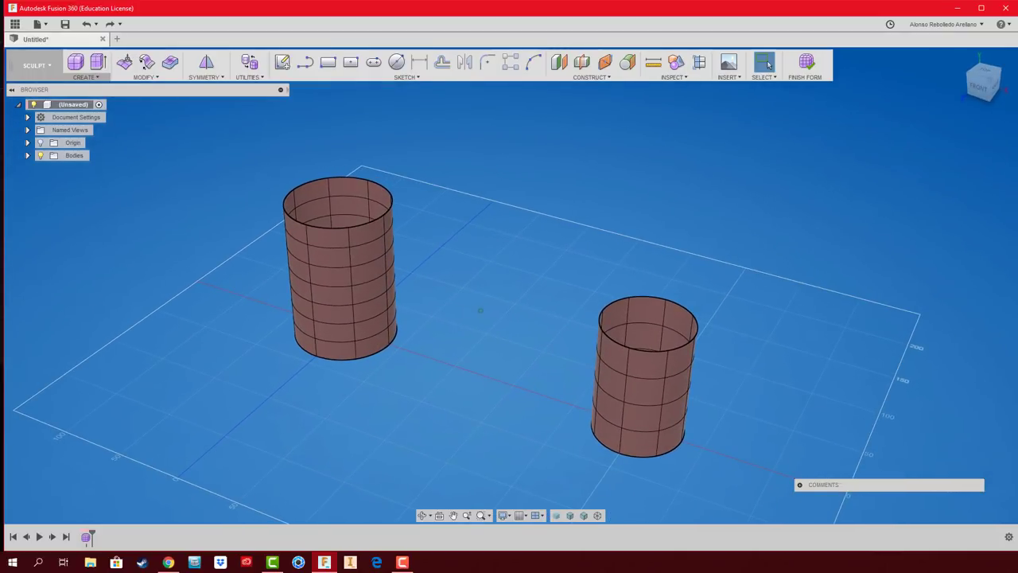
pyautogui.moveTo(693, 318)
pyautogui.keyDown('shift'); pyautogui.mouseDown(button='middle')
pyautogui.moveTo(370, 359)
pyautogui.moveTo(396, 300)
pyautogui.moveTo(586, 254)
pyautogui.moveTo(595, 387)
pyautogui.mouseUp(button='middle'); pyautogui.keyUp('shift')
# Step: Bridge the left cylinder's face to three right-cylinder faces, then orbit to inspect the tube
pyautogui.click(403, 328)
pyautogui.click(589, 366)
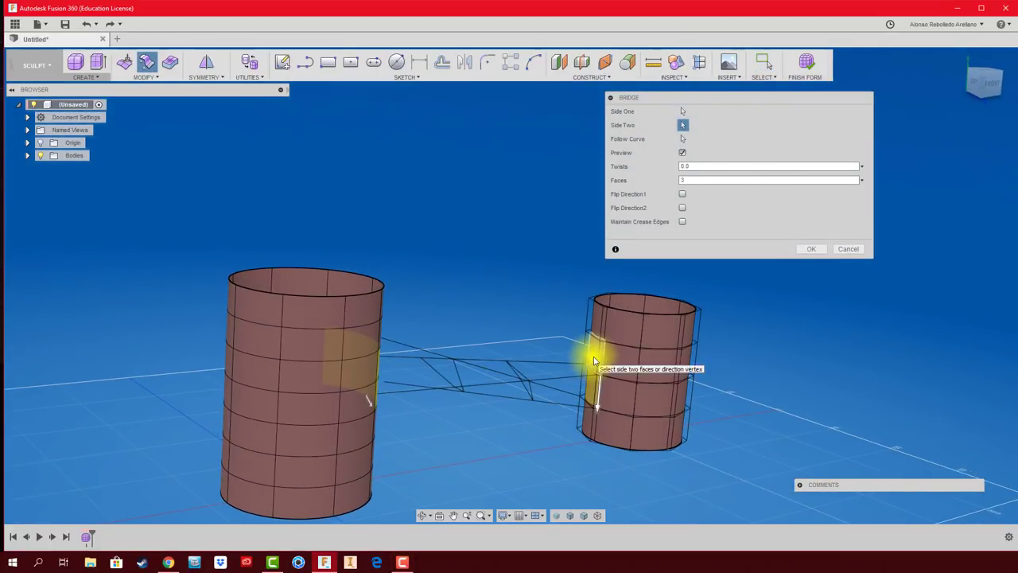
pyautogui.click(593, 361)
pyautogui.click(603, 393)
pyautogui.moveTo(586, 398)
pyautogui.keyDown('shift'); pyautogui.mouseDown(button='middle')
pyautogui.moveTo(494, 446)
pyautogui.moveTo(501, 427)
pyautogui.moveTo(659, 289)
pyautogui.moveTo(698, 230)
pyautogui.moveTo(452, 241)
pyautogui.mouseUp(button='middle'); pyautogui.keyUp('shift')
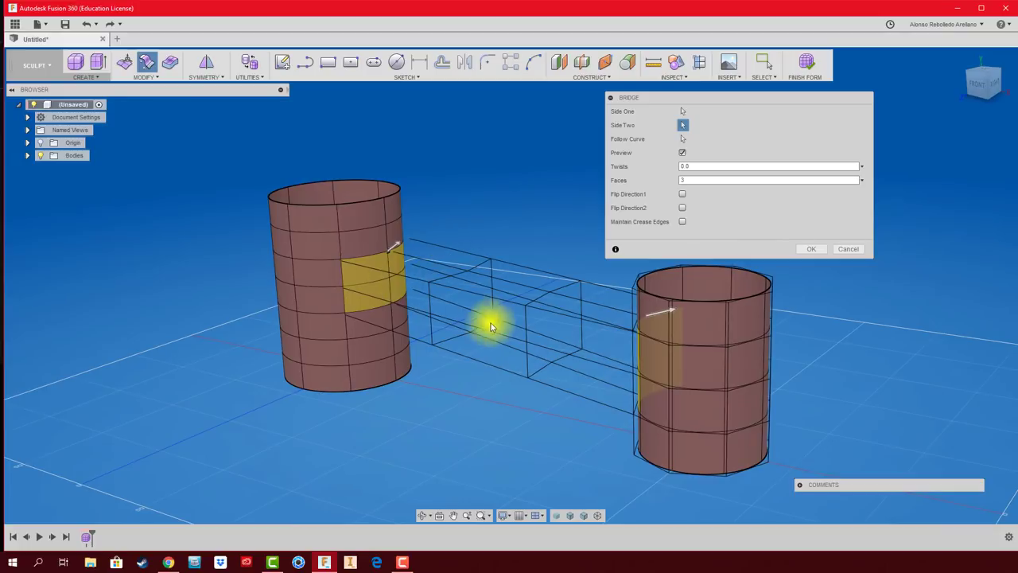
pyautogui.click(819, 250)
pyautogui.keyDown('shift'); pyautogui.moveTo(801, 260); pyautogui.dragTo(425, 250, button='middle'); pyautogui.keyUp('shift')
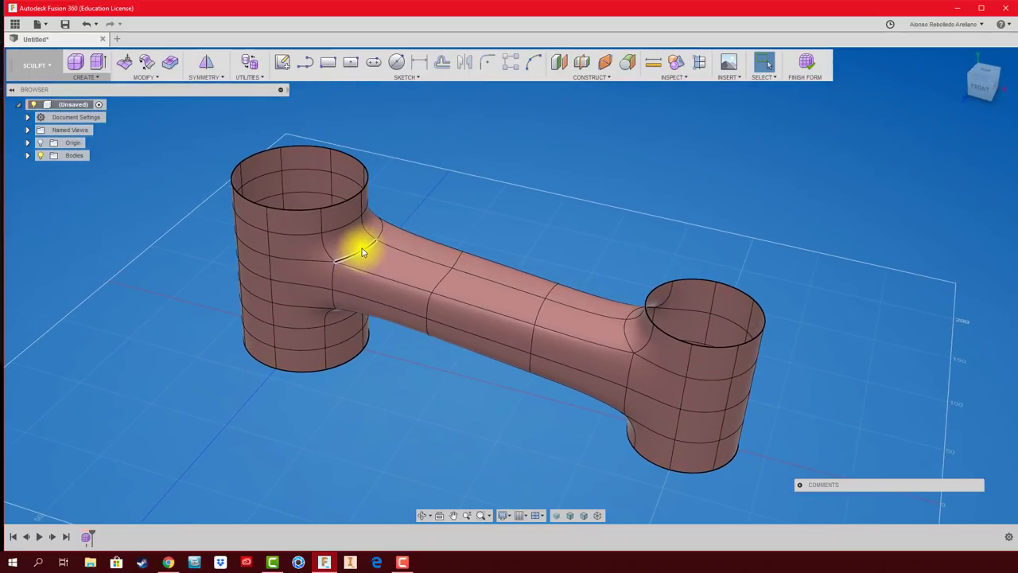
pyautogui.moveTo(362, 252)
pyautogui.keyDown('shift'); pyautogui.mouseDown(button='middle')
pyautogui.moveTo(491, 208)
pyautogui.moveTo(461, 199)
pyautogui.mouseUp(button='middle'); pyautogui.keyUp('shift')
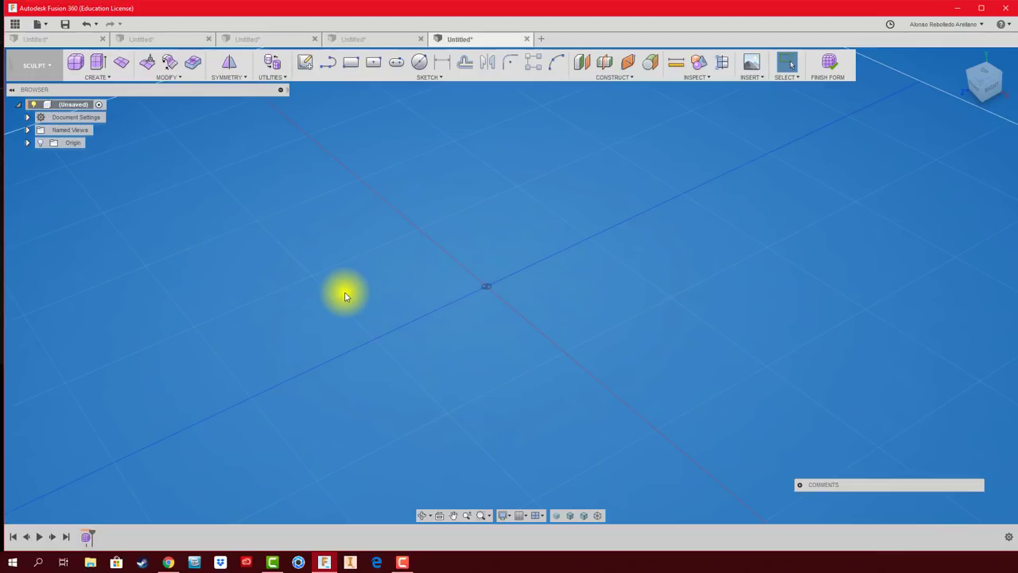
# Step: Draw a centred 97.8 × 212.1 mm plane on the ground plane with 6 length faces and finer width faces
pyautogui.click(122, 63)
pyautogui.click(451, 315)
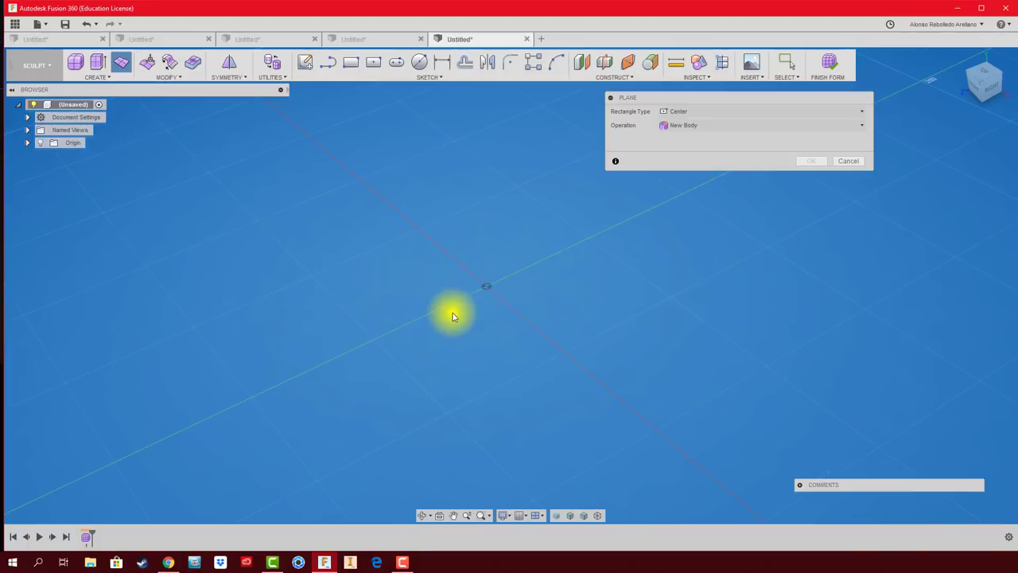
pyautogui.click(488, 290)
pyautogui.click(300, 485)
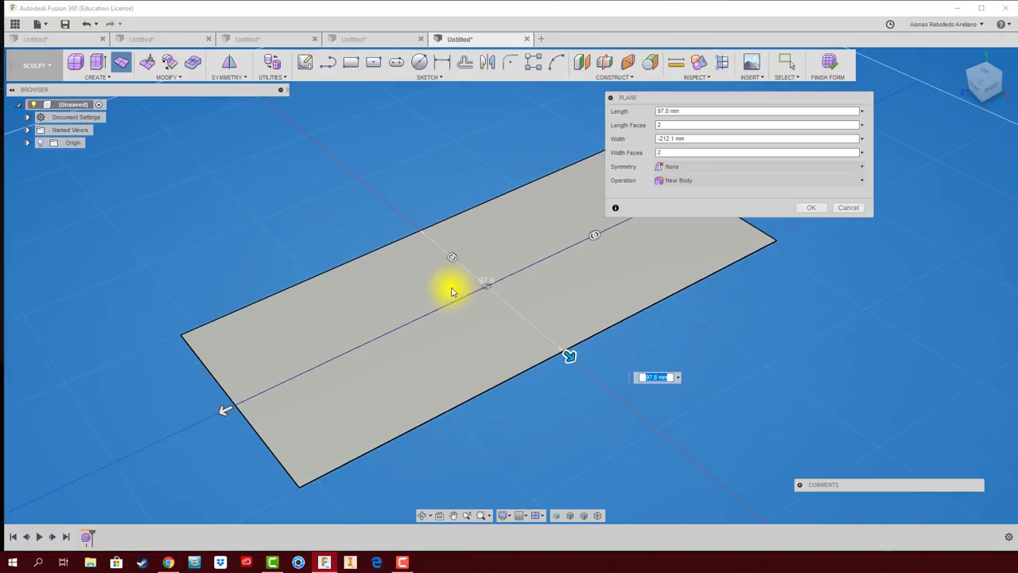
pyautogui.press('Tab')
pyautogui.write('7')
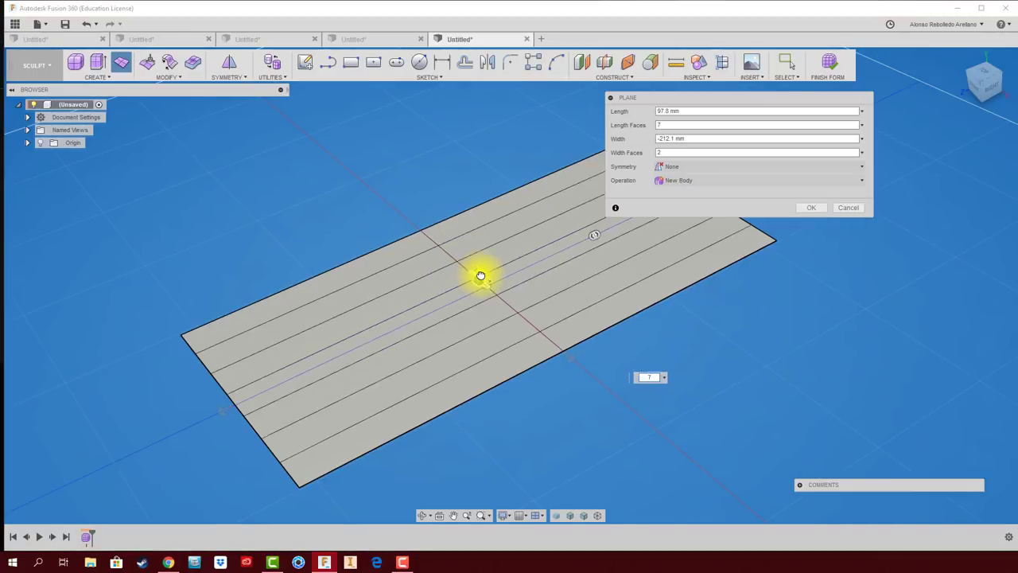
pyautogui.press('BackSpace')
pyautogui.write('6')
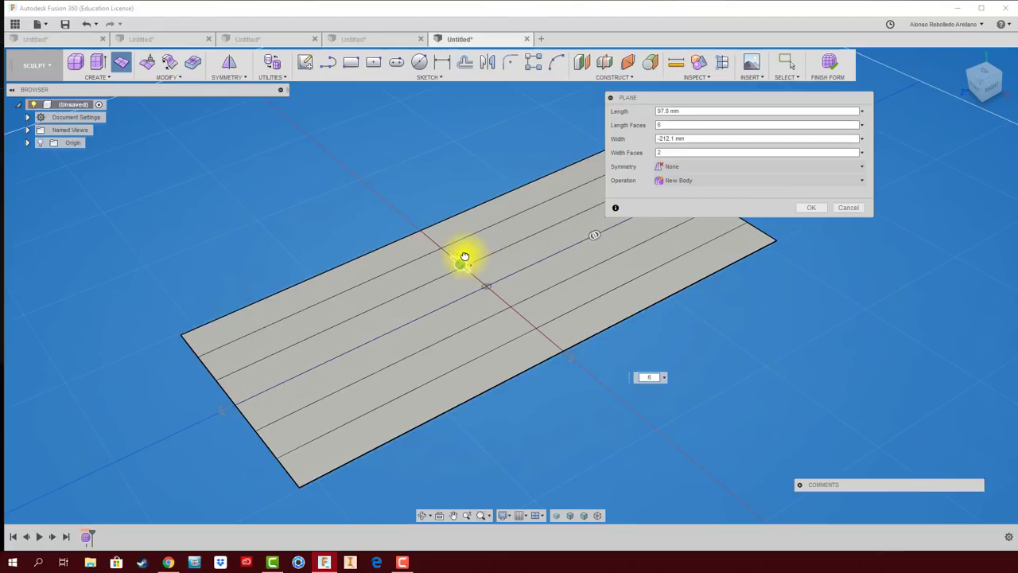
pyautogui.press('Tab')
pyautogui.write('14')
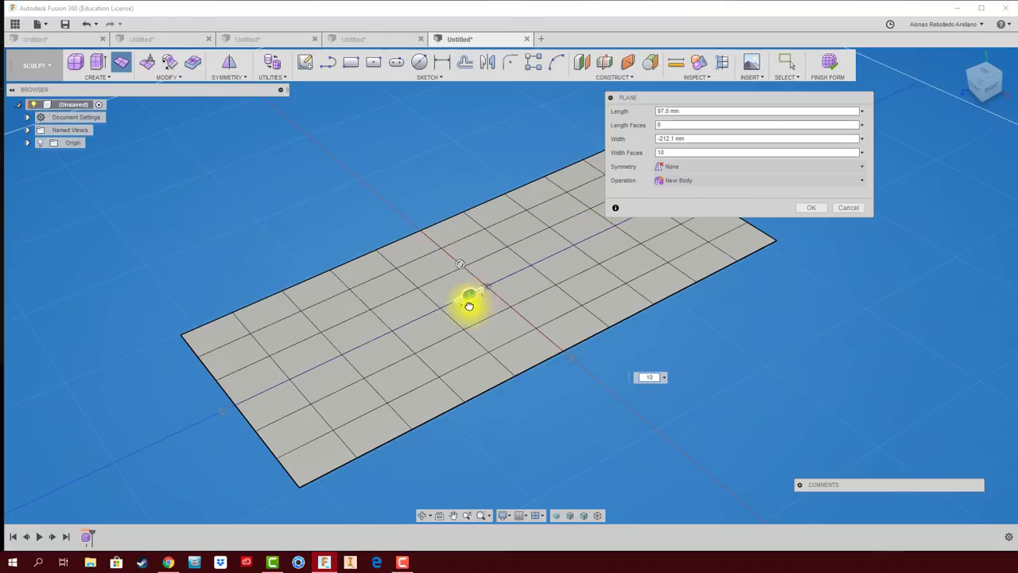
pyautogui.click(810, 209)
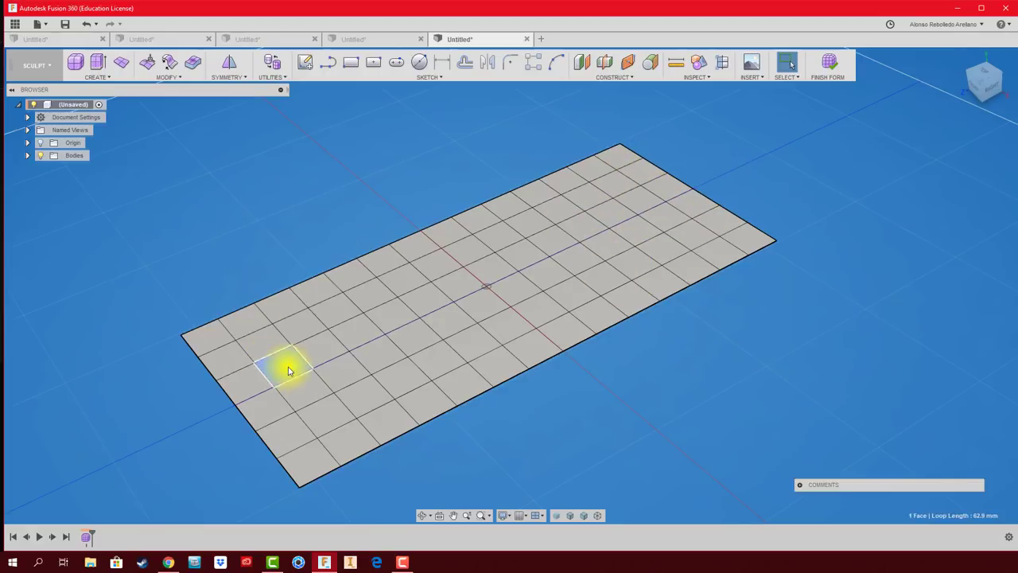
# Step: Pull a 2x2 block of faces near one end up about 78.6 mm into a tall pillar
pyautogui.keyDown('shift'); pyautogui.click(323, 368); pyautogui.keyUp('shift')
pyautogui.keyDown('shift'); pyautogui.click(302, 390); pyautogui.keyUp('shift')
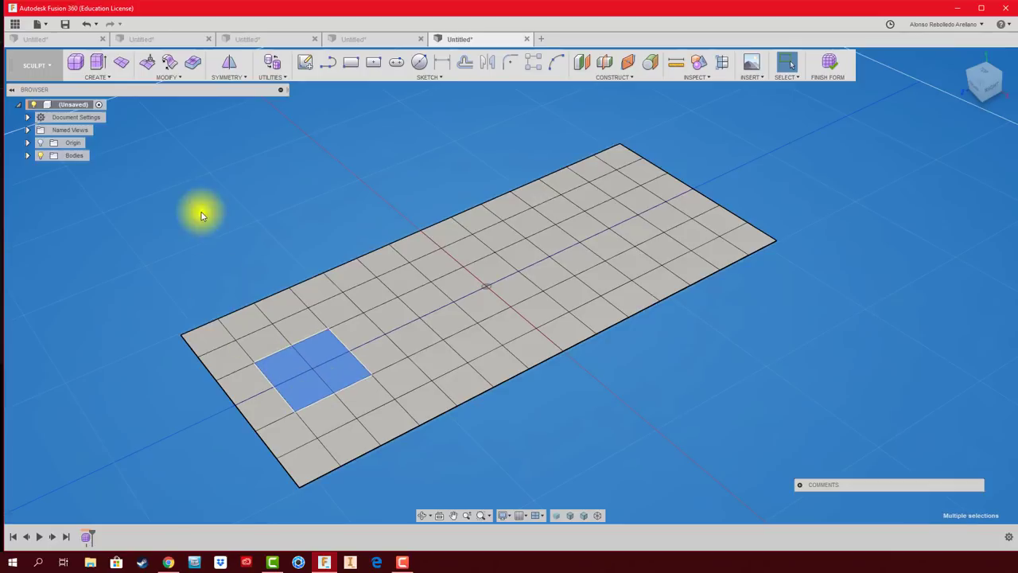
pyautogui.click(147, 63)
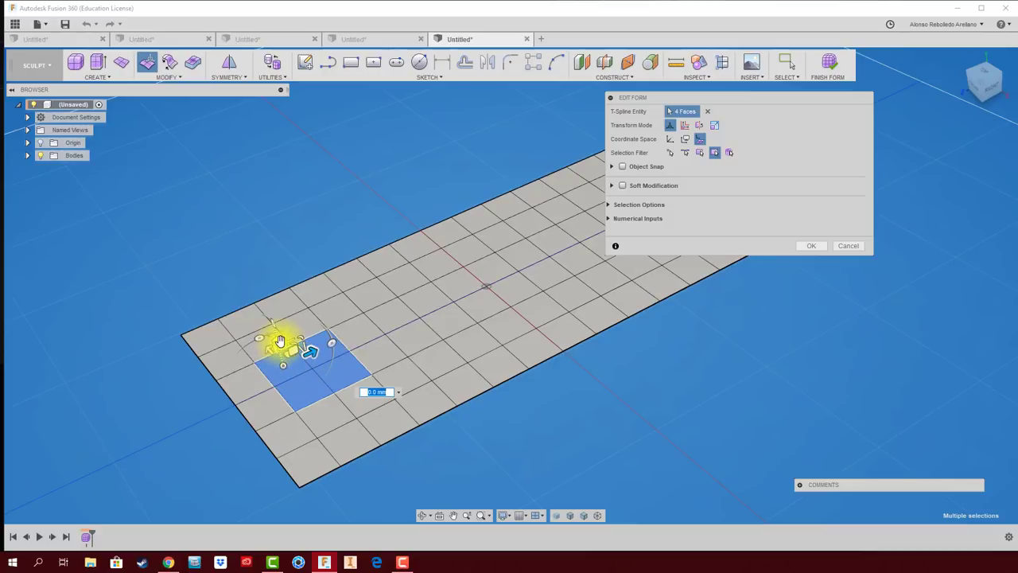
pyautogui.moveTo(277, 343); pyautogui.dragTo(228, 157)
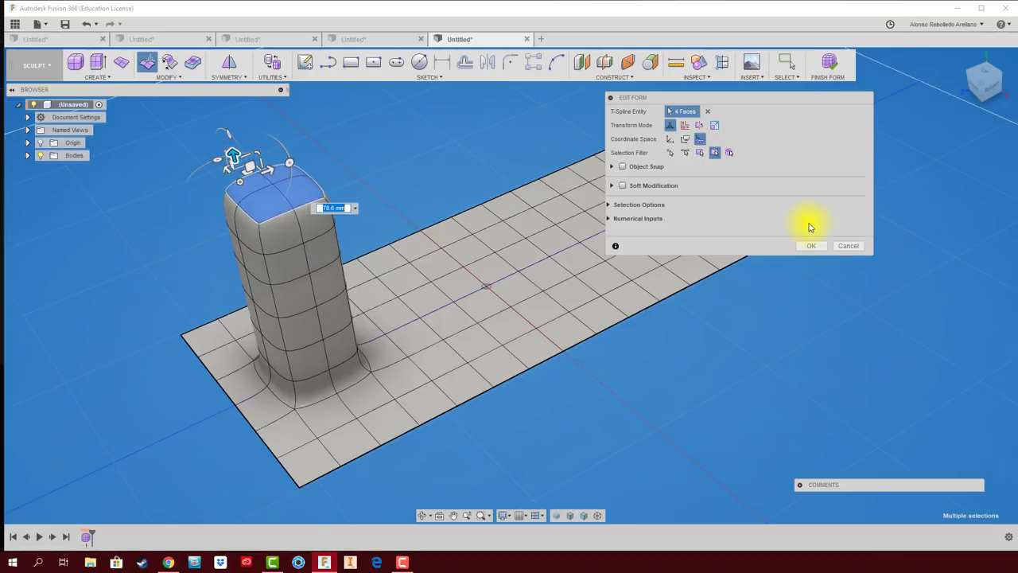
pyautogui.click(813, 247)
pyautogui.click(700, 378)
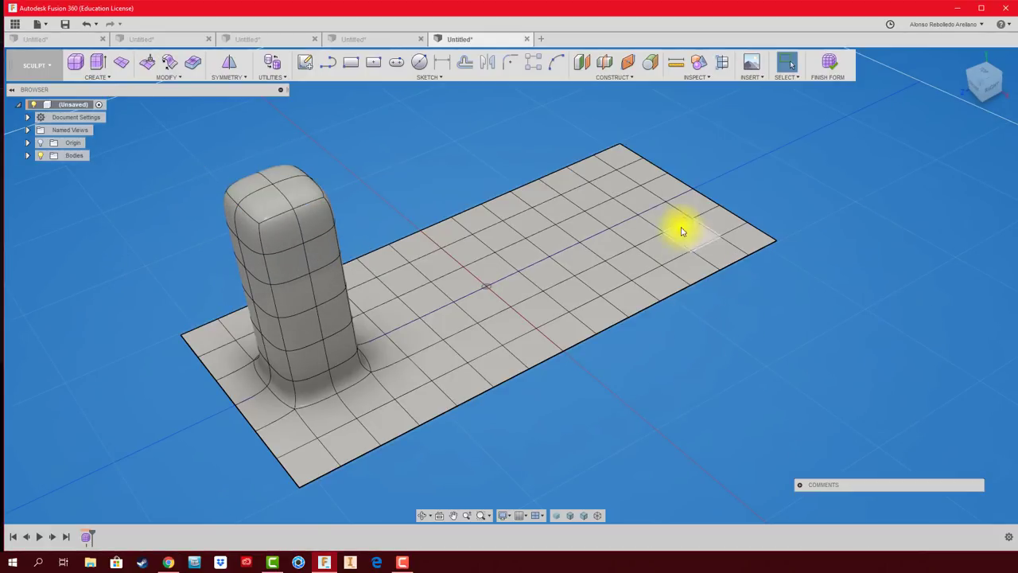
pyautogui.moveTo(643, 274)
pyautogui.keyDown('shift'); pyautogui.mouseDown(button='middle')
pyautogui.moveTo(632, 264)
pyautogui.moveTo(617, 269)
pyautogui.mouseUp(button='middle'); pyautogui.keyUp('shift')
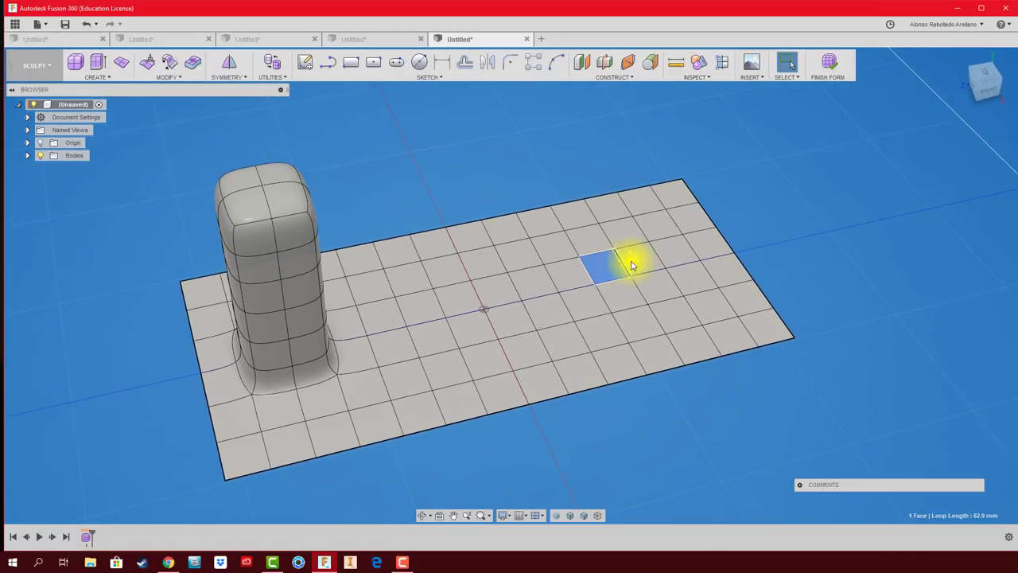
# Step: Raise faces near the opposite end into a second, shorter pillar facing the tall one
pyautogui.keyDown('shift'); pyautogui.click(638, 269); pyautogui.keyUp('shift')
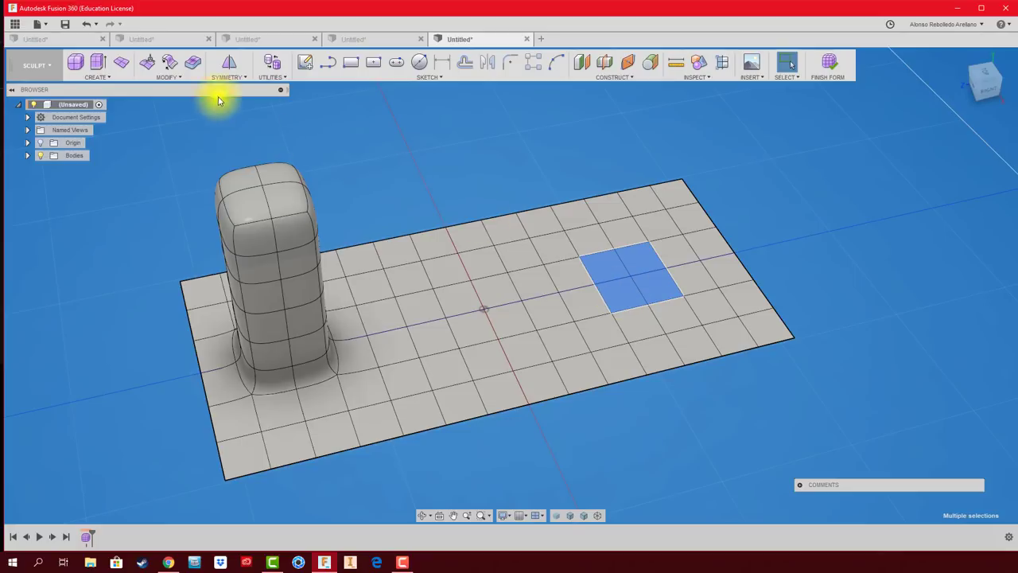
pyautogui.click(148, 63)
pyautogui.moveTo(587, 261)
pyautogui.mouseDown(button='middle')
pyautogui.moveTo(501, 277)
pyautogui.moveTo(525, 256)
pyautogui.mouseUp(button='middle')
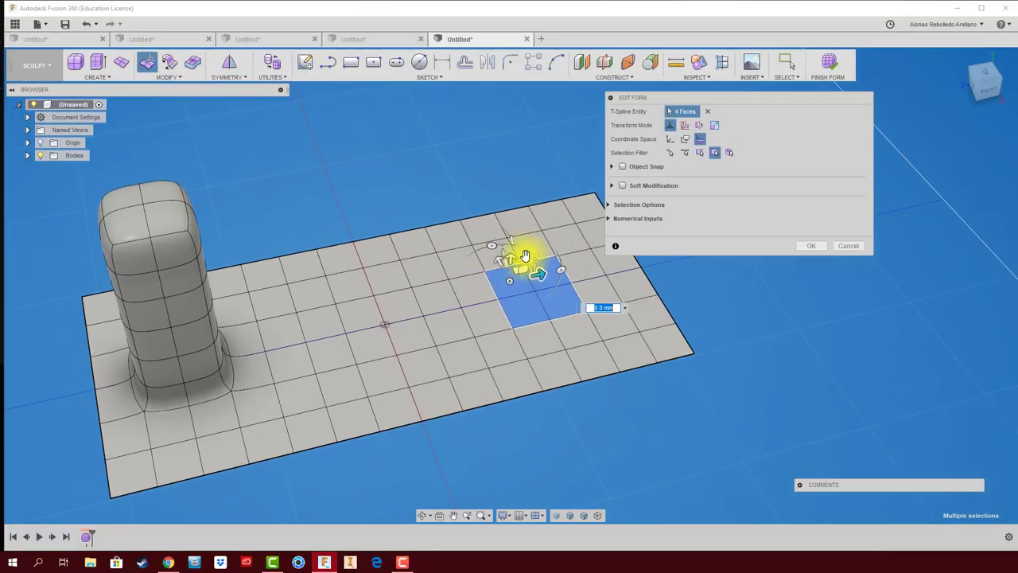
pyautogui.moveTo(509, 257); pyautogui.dragTo(515, 168)
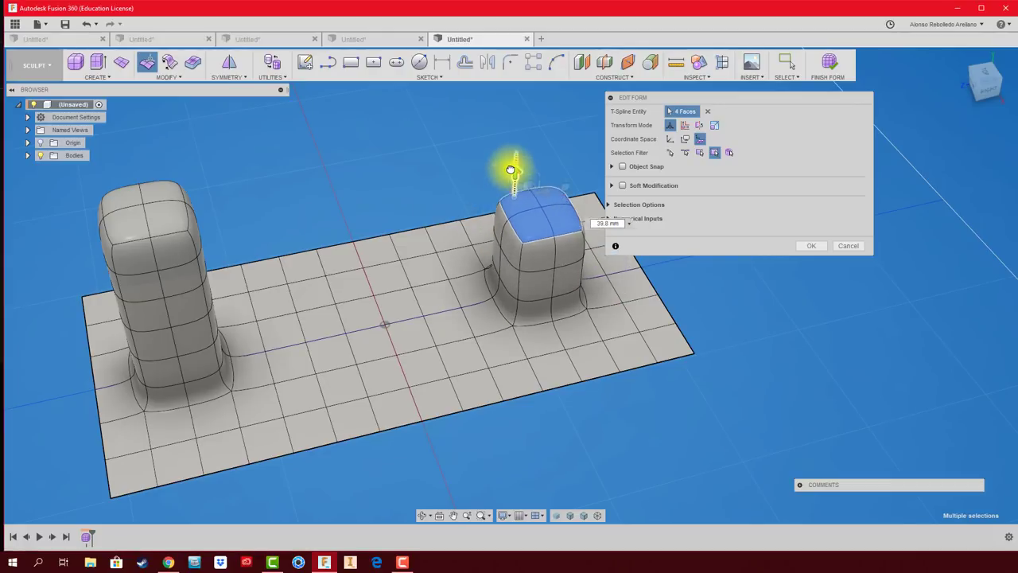
pyautogui.click(813, 247)
pyautogui.moveTo(804, 286)
pyautogui.keyDown('shift'); pyautogui.mouseDown(button='middle')
pyautogui.moveTo(618, 352)
pyautogui.moveTo(482, 341)
pyautogui.moveTo(494, 334)
pyautogui.moveTo(357, 200)
pyautogui.mouseUp(button='middle'); pyautogui.keyUp('shift')
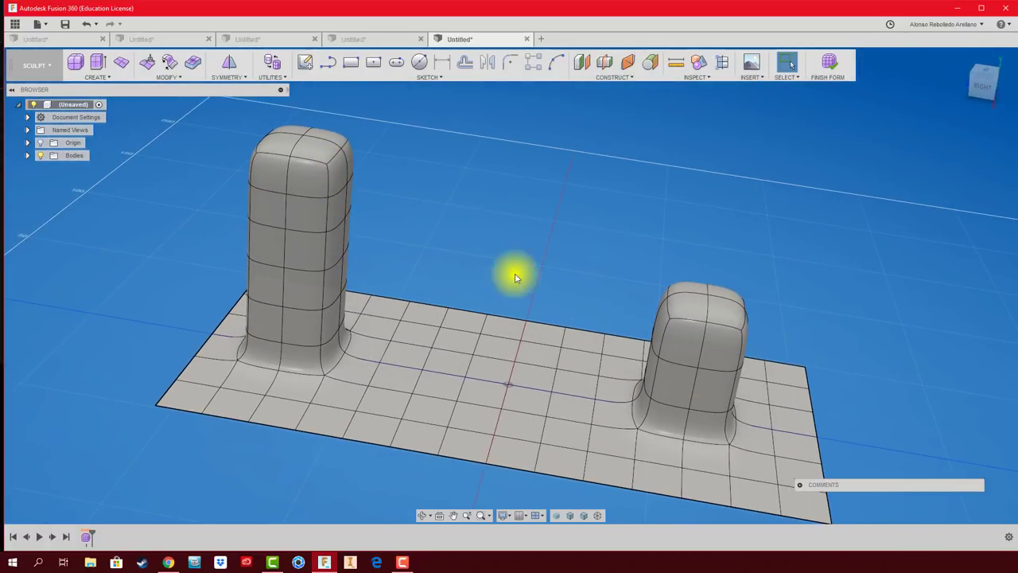
pyautogui.moveTo(654, 266)
pyautogui.keyDown('shift'); pyautogui.mouseDown(button='middle')
pyautogui.moveTo(505, 175)
pyautogui.moveTo(520, 207)
pyautogui.moveTo(468, 244)
pyautogui.mouseUp(button='middle'); pyautogui.keyUp('shift')
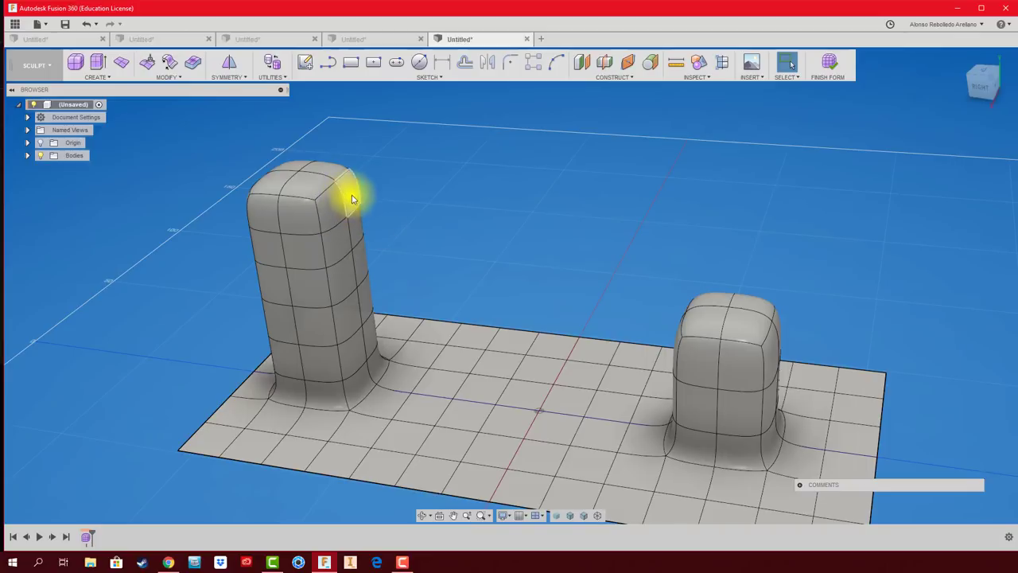
pyautogui.moveTo(461, 225); pyautogui.dragTo(345, 189, button='middle')
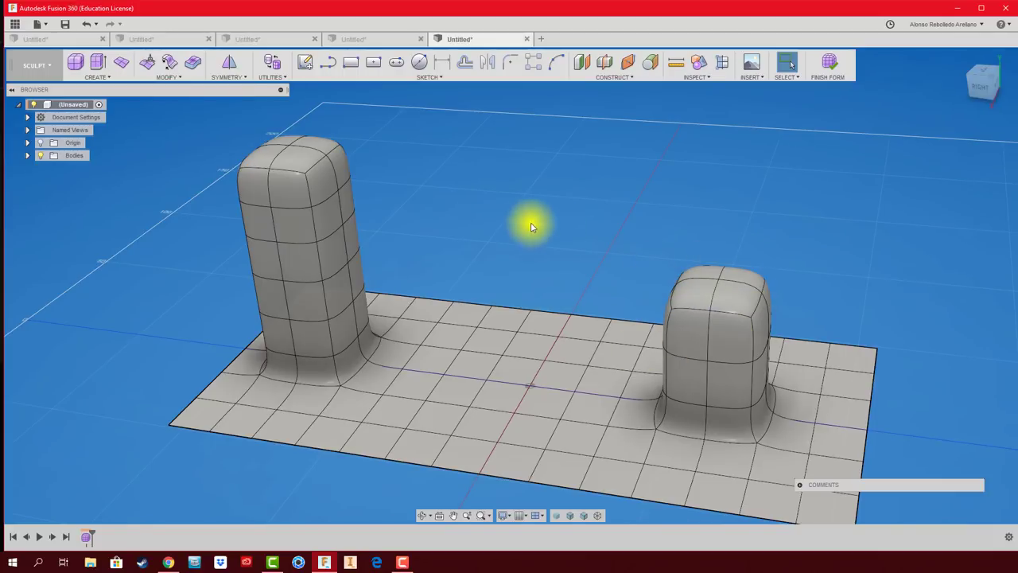
# Step: Pull two top faces of the tall pillar outward twice into a long horizontal arm
pyautogui.click(322, 184)
pyautogui.keyDown('shift'); pyautogui.click(343, 174); pyautogui.keyUp('shift')
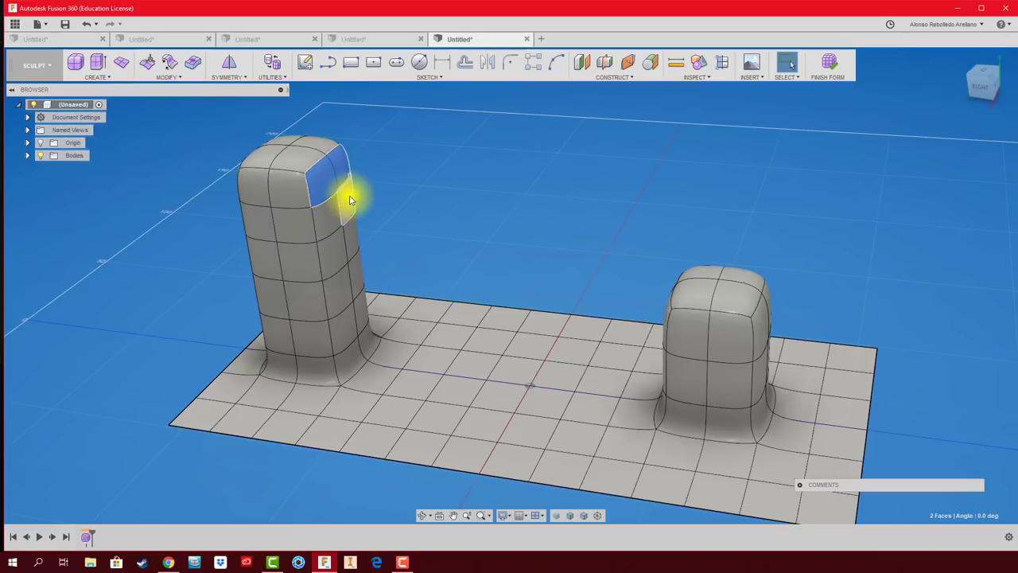
pyautogui.click(148, 64)
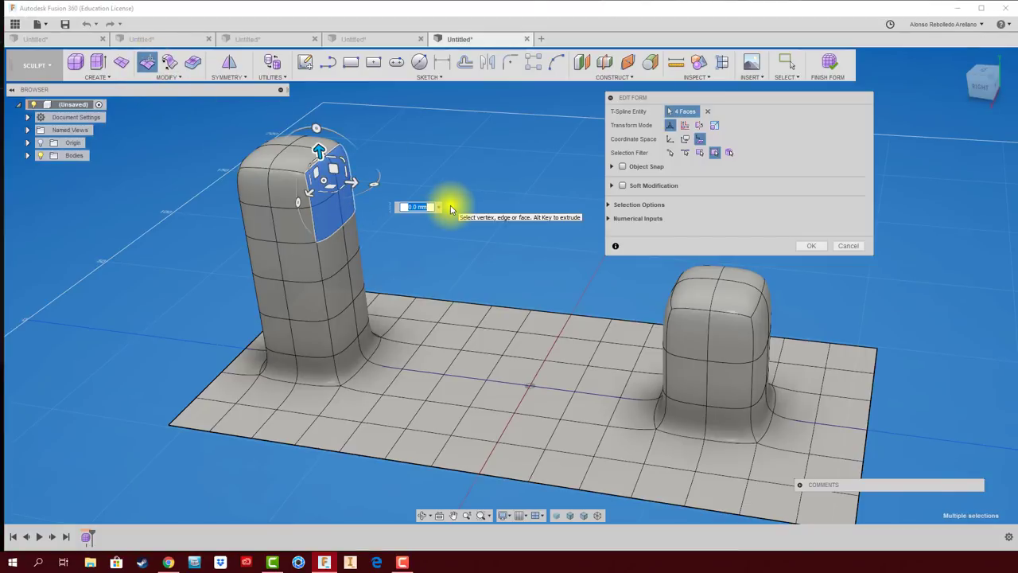
pyautogui.moveTo(356, 182); pyautogui.dragTo(509, 191)
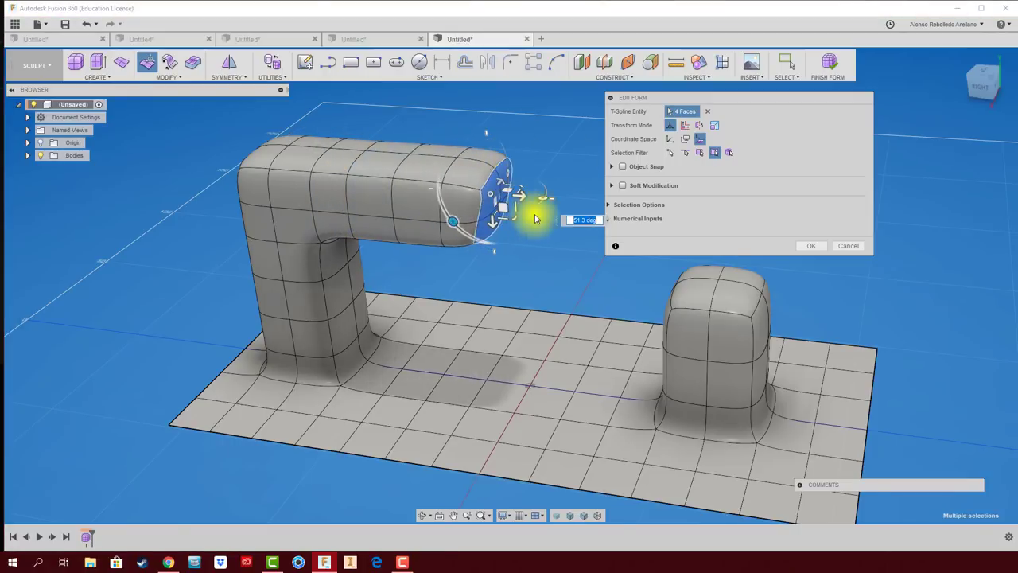
pyautogui.keyDown('shift'); pyautogui.moveTo(534, 212); pyautogui.dragTo(518, 262, button='middle'); pyautogui.keyUp('shift')
pyautogui.click(812, 245)
pyautogui.press('Return')
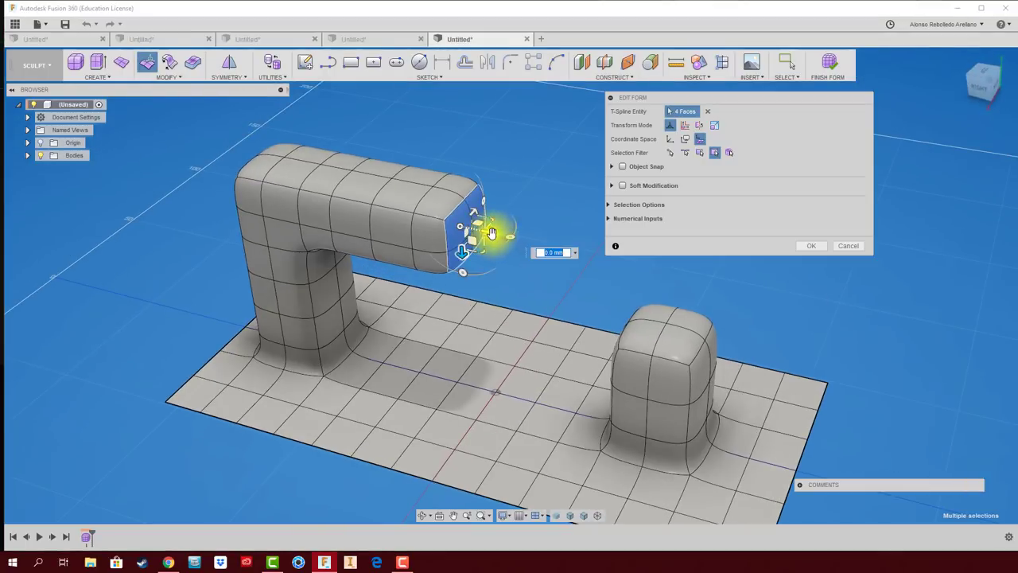
pyautogui.moveTo(483, 228); pyautogui.dragTo(549, 246)
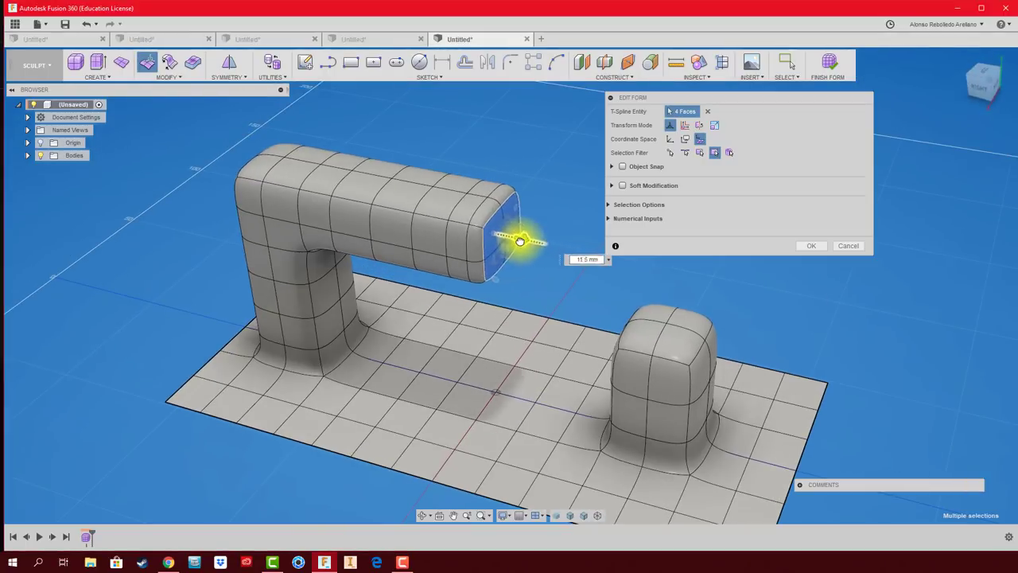
pyautogui.click(812, 245)
pyautogui.moveTo(451, 228)
pyautogui.keyDown('shift'); pyautogui.mouseDown(button='middle')
pyautogui.moveTo(647, 212)
pyautogui.moveTo(706, 332)
pyautogui.moveTo(675, 323)
pyautogui.moveTo(764, 314)
pyautogui.mouseUp(button='middle'); pyautogui.keyUp('shift')
pyautogui.click(764, 314)
# Step: Raise the short pillar's top faces using world-space move handles
pyautogui.click(147, 62)
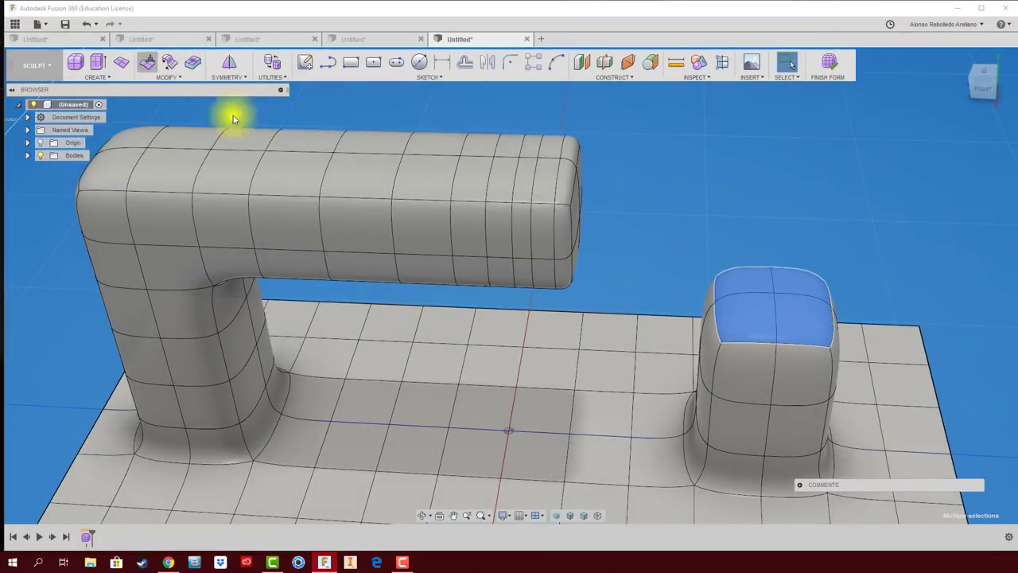
pyautogui.moveTo(700, 298)
pyautogui.keyDown('shift'); pyautogui.mouseDown(button='middle')
pyautogui.moveTo(709, 321)
pyautogui.moveTo(755, 329)
pyautogui.moveTo(676, 358)
pyautogui.moveTo(652, 417)
pyautogui.mouseUp(button='middle'); pyautogui.keyUp('shift')
pyautogui.keyDown('shift'); pyautogui.moveTo(881, 162); pyautogui.dragTo(977, 90, button='middle'); pyautogui.keyUp('shift')
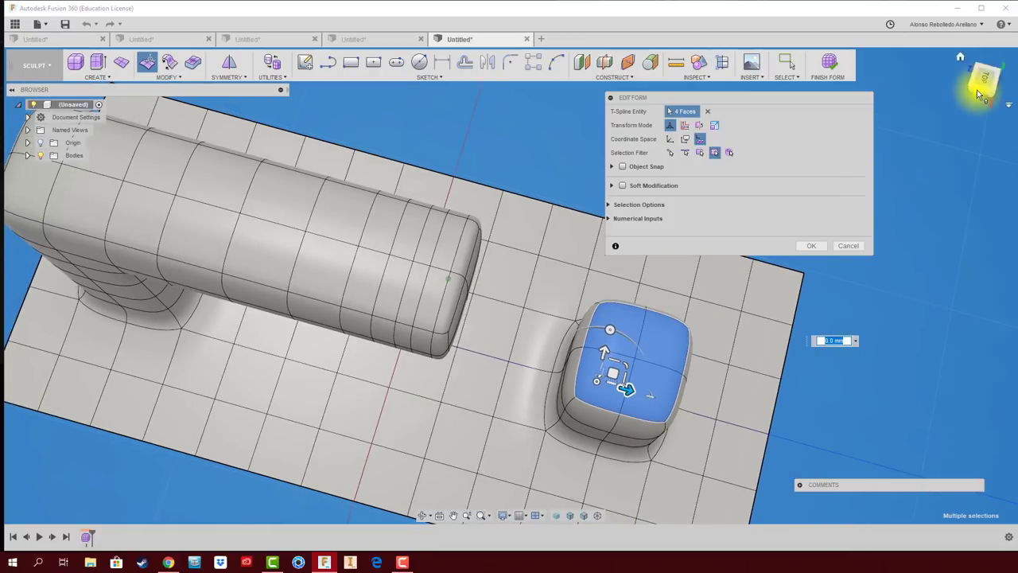
pyautogui.click(983, 82)
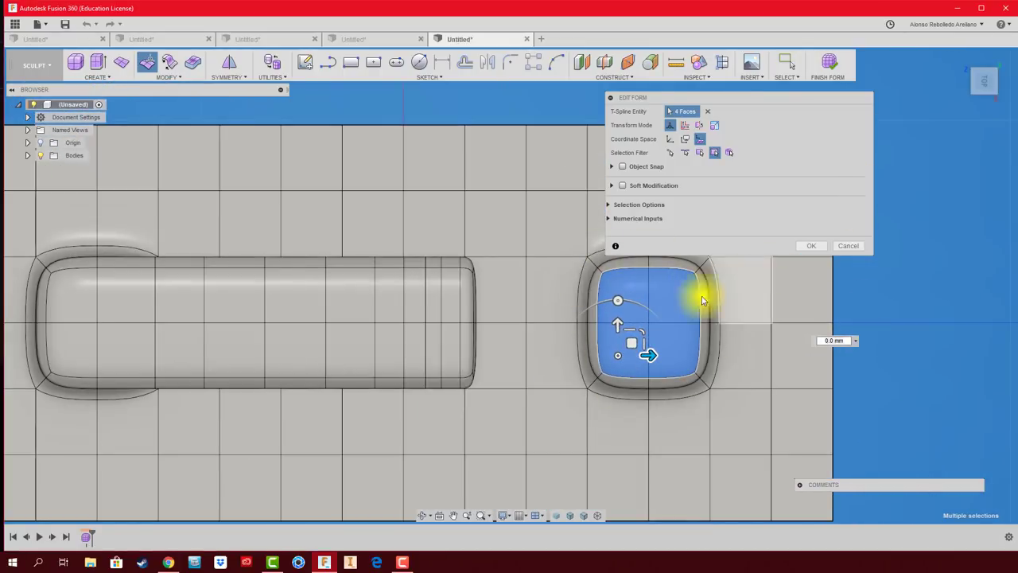
pyautogui.click(669, 140)
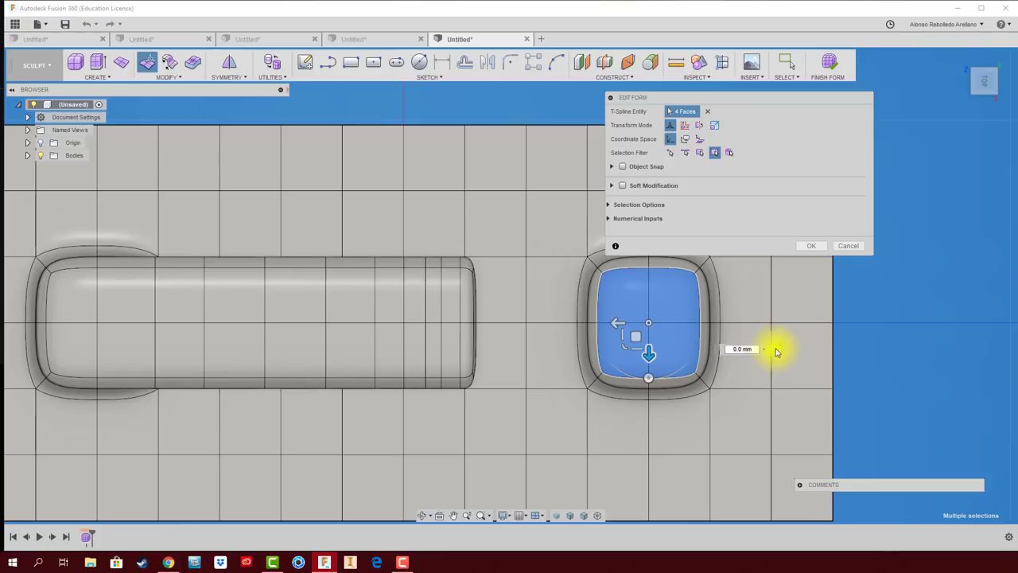
pyautogui.press('F5')
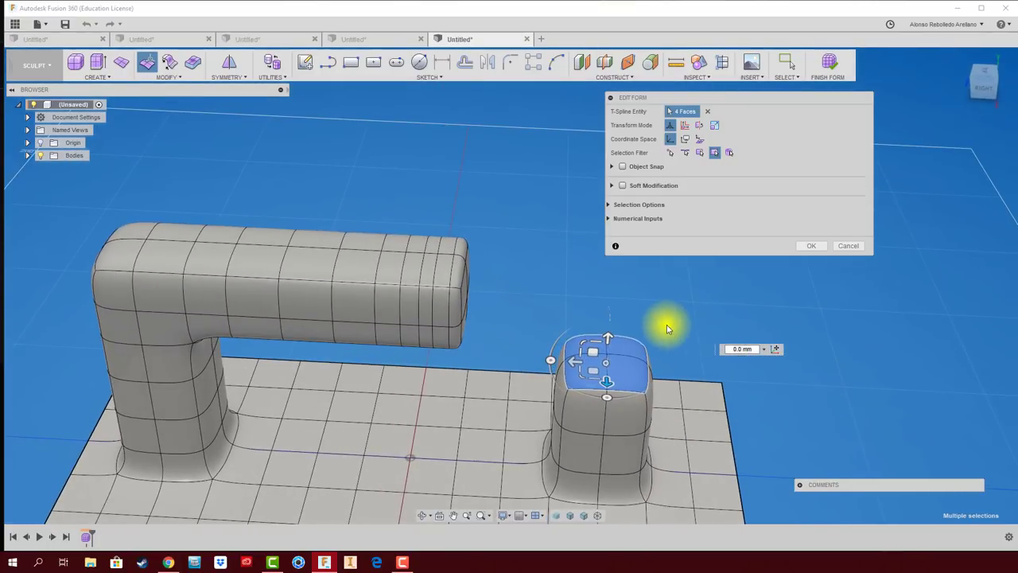
pyautogui.moveTo(609, 335); pyautogui.dragTo(609, 318)
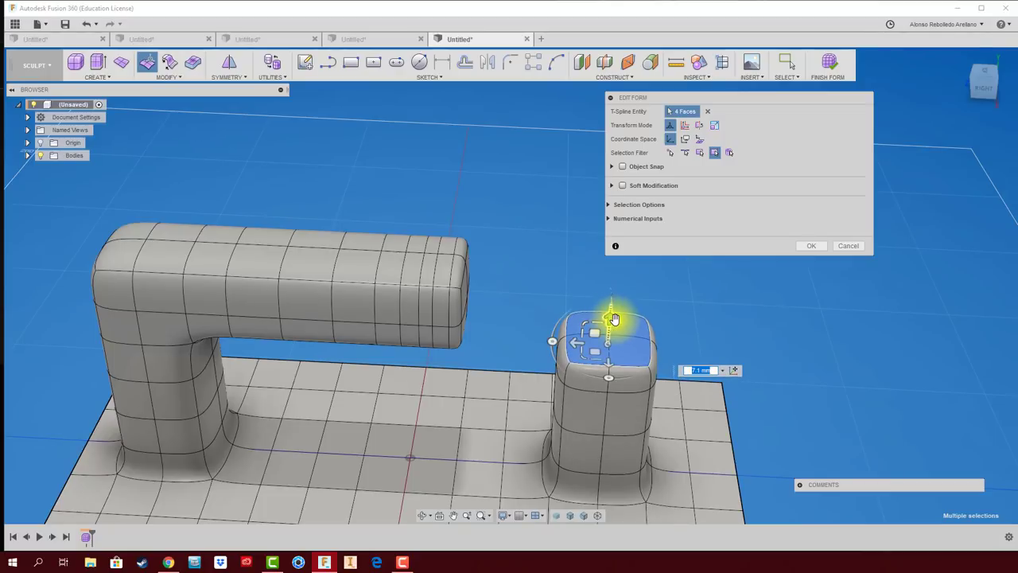
# Step: Tilt the short pillar's top faces and pull them up toward the arm's end
pyautogui.keyDown('shift'); pyautogui.moveTo(665, 367); pyautogui.dragTo(575, 354, button='middle'); pyautogui.keyUp('shift')
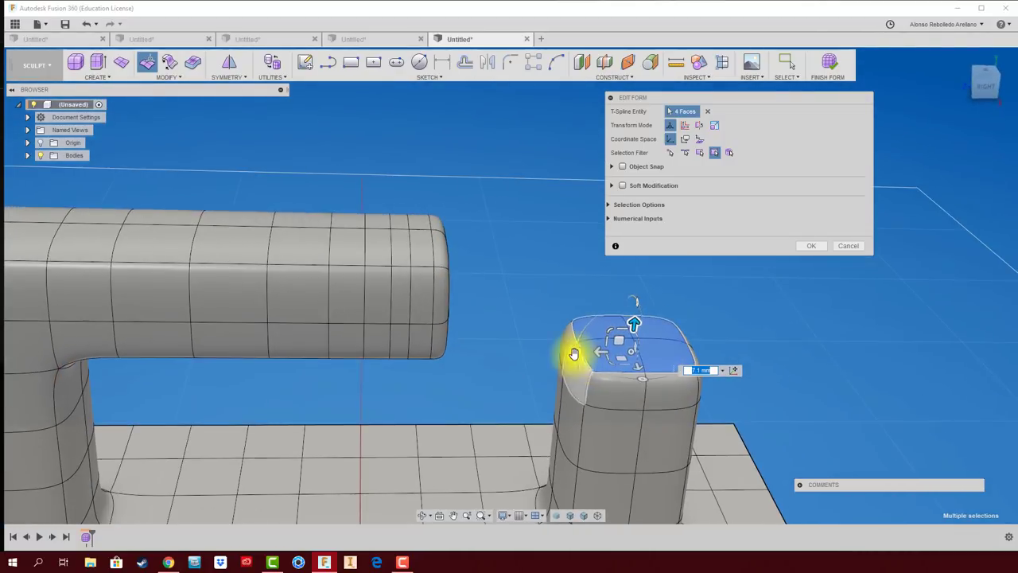
pyautogui.moveTo(575, 351)
pyautogui.mouseDown()
pyautogui.moveTo(576, 380)
pyautogui.moveTo(584, 365)
pyautogui.mouseUp()
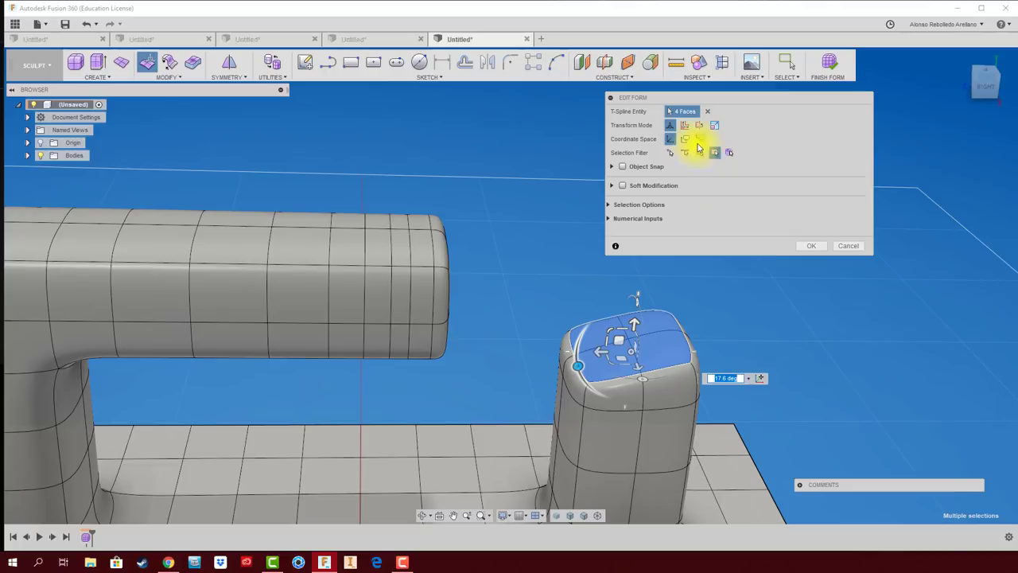
pyautogui.click(700, 138)
pyautogui.keyDown('shift'); pyautogui.moveTo(693, 142); pyautogui.dragTo(659, 323, button='middle'); pyautogui.keyUp('shift')
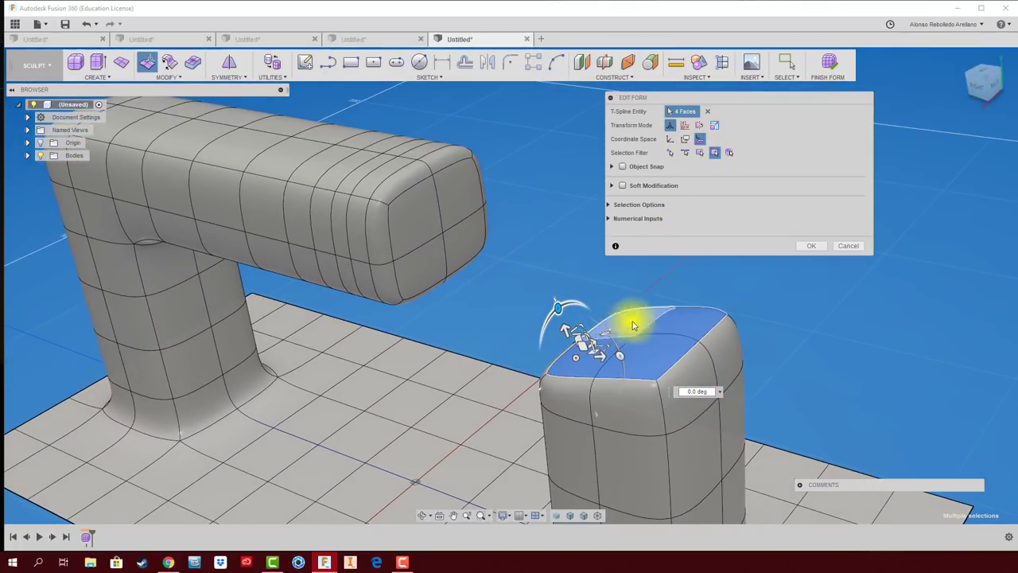
pyautogui.moveTo(567, 328); pyautogui.dragTo(550, 291)
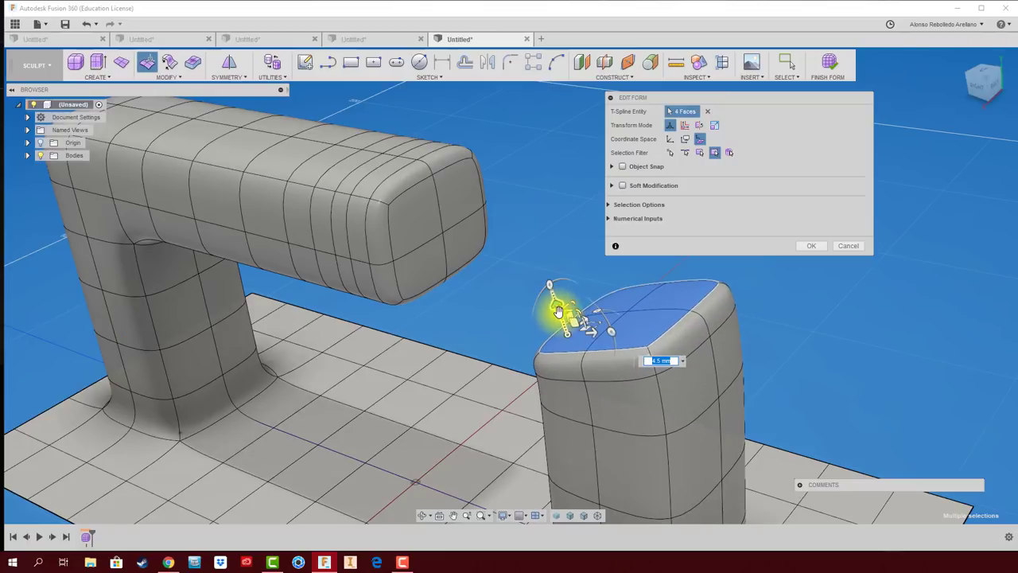
pyautogui.moveTo(716, 318)
pyautogui.keyDown('shift'); pyautogui.mouseDown(button='middle')
pyautogui.moveTo(727, 311)
pyautogui.moveTo(730, 321)
pyautogui.mouseUp(button='middle'); pyautogui.keyUp('shift')
pyautogui.keyDown('shift'); pyautogui.moveTo(730, 323); pyautogui.dragTo(705, 310, button='middle'); pyautogui.keyUp('shift')
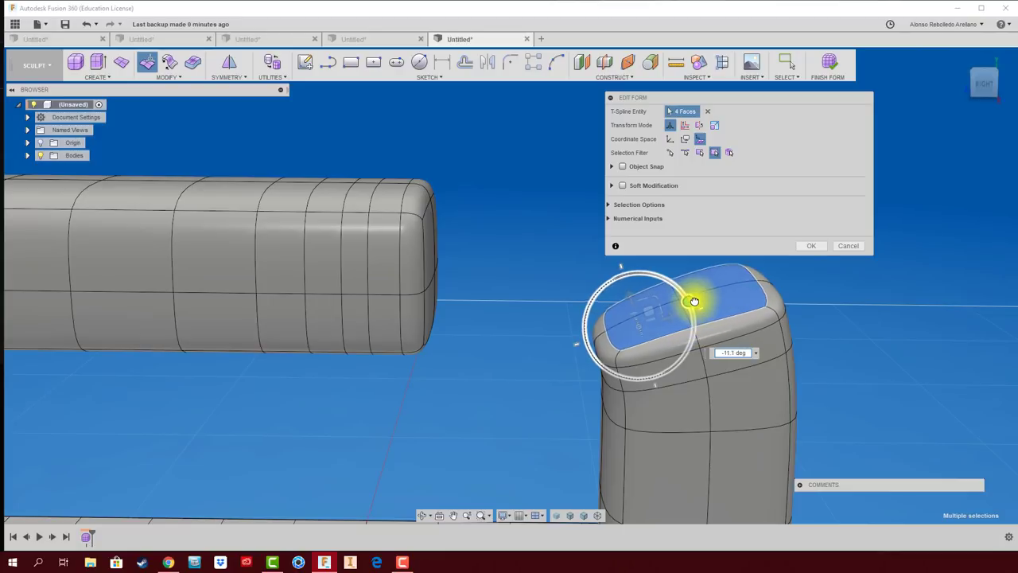
pyautogui.moveTo(694, 301)
pyautogui.keyDown('shift'); pyautogui.mouseDown(button='middle')
pyautogui.moveTo(766, 336)
pyautogui.moveTo(859, 297)
pyautogui.moveTo(849, 255)
pyautogui.mouseUp(button='middle'); pyautogui.keyUp('shift')
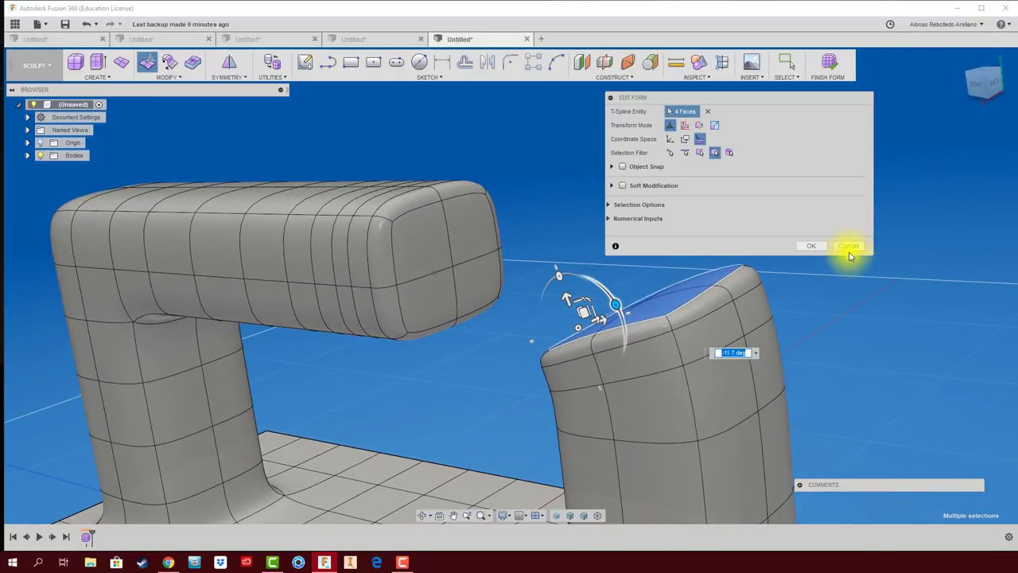
pyautogui.click(850, 251)
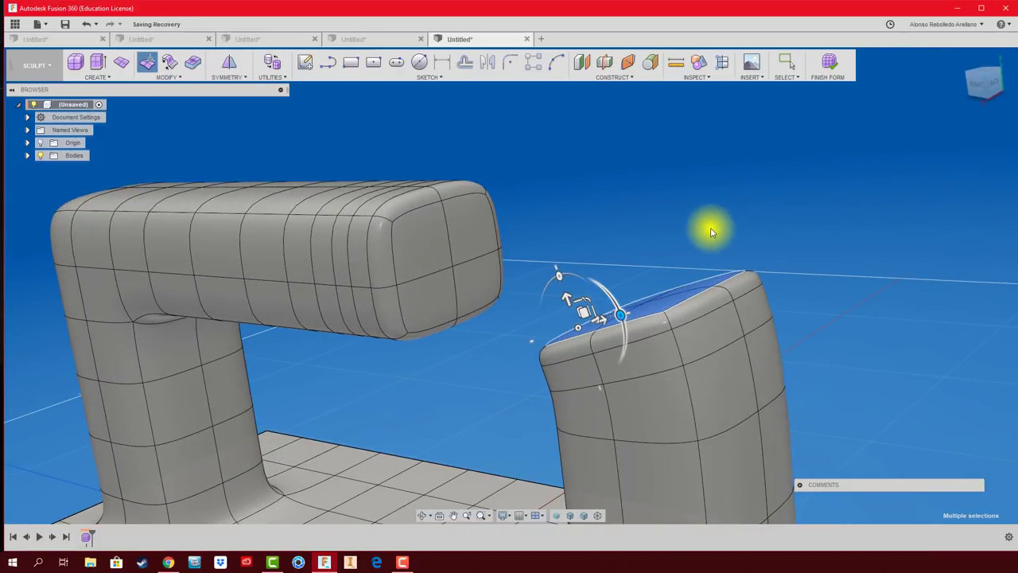
# Step: Bridge the arm's end faces to three top faces of the short pillar
pyautogui.moveTo(642, 234)
pyautogui.keyDown('shift'); pyautogui.mouseDown(button='middle')
pyautogui.moveTo(467, 234)
pyautogui.moveTo(655, 223)
pyautogui.moveTo(618, 268)
pyautogui.moveTo(504, 298)
pyautogui.moveTo(608, 278)
pyautogui.moveTo(591, 284)
pyautogui.moveTo(603, 263)
pyautogui.mouseUp(button='middle'); pyautogui.keyUp('shift')
pyautogui.scroll(2, 602, 263)
pyautogui.scroll(2, 592, 256)
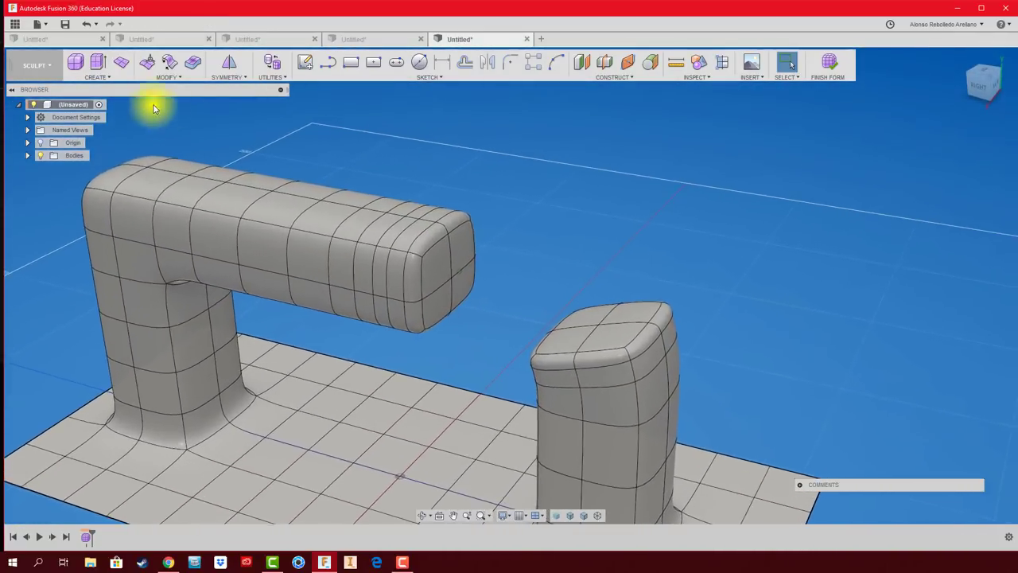
pyautogui.click(175, 68)
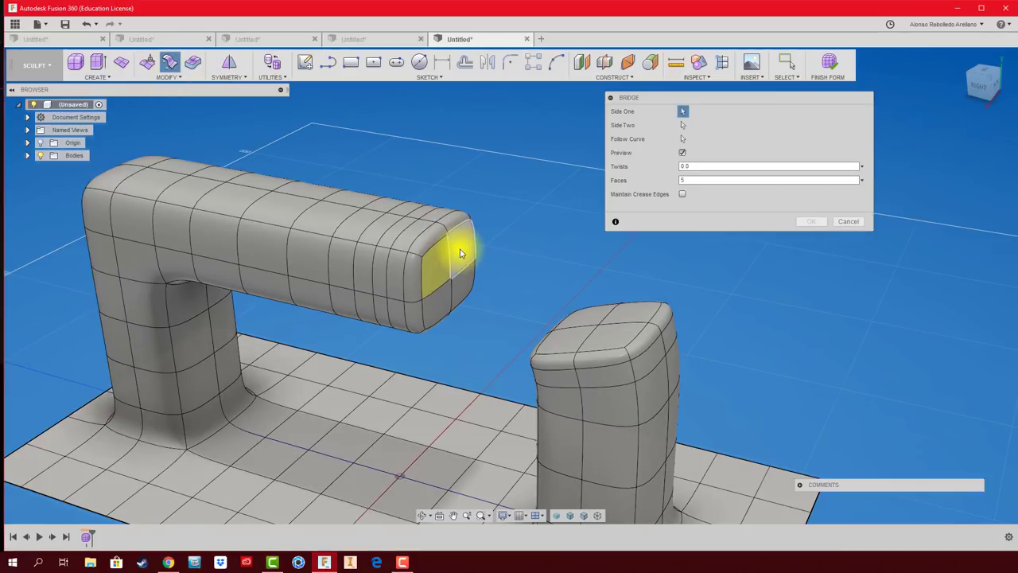
pyautogui.click(467, 287)
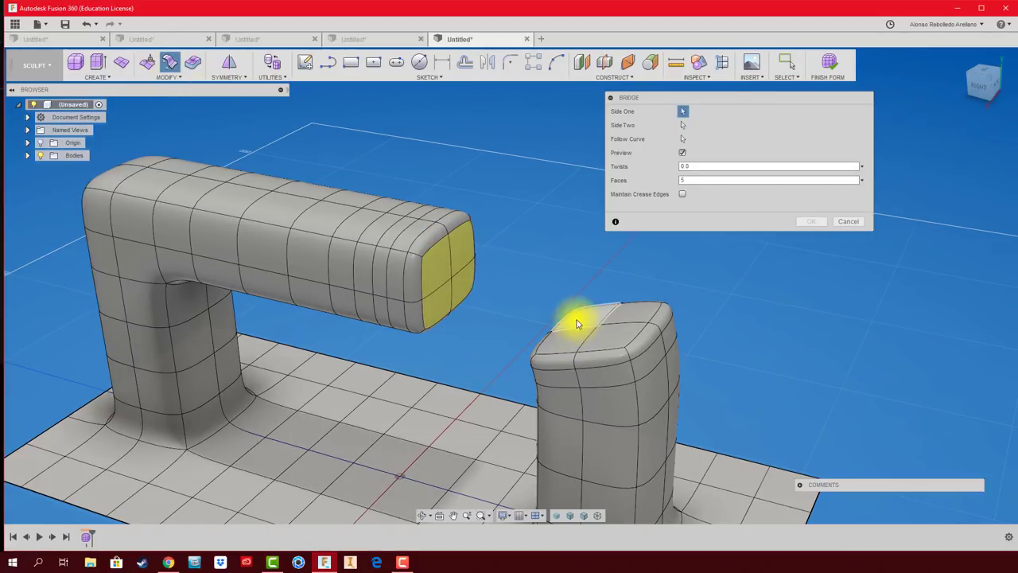
pyautogui.click(617, 314)
pyautogui.click(606, 336)
pyautogui.click(566, 342)
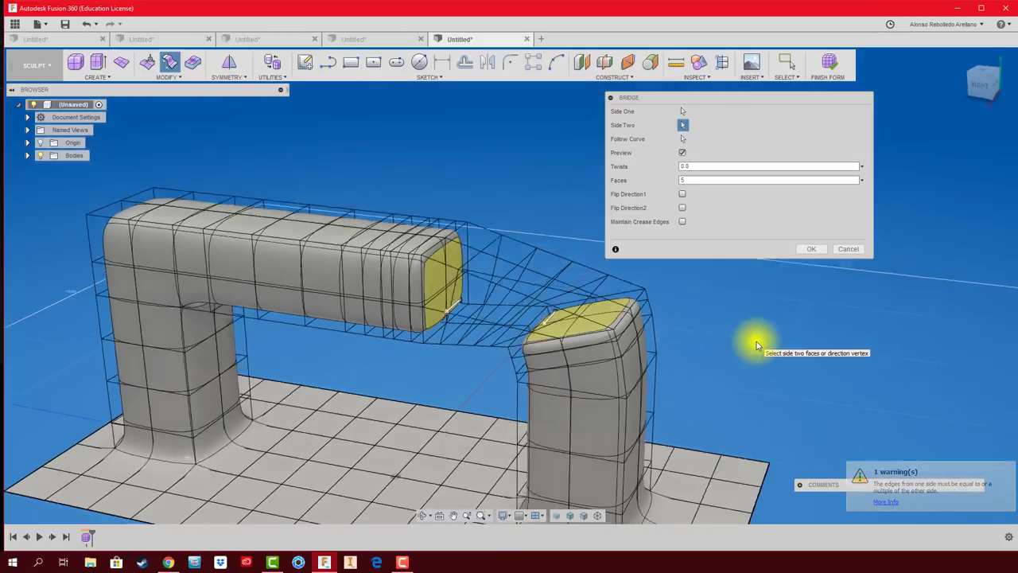
# Step: Set the bridge to 3 faces and confirm it, forming one continuous handle
pyautogui.keyDown('shift'); pyautogui.moveTo(757, 342); pyautogui.dragTo(764, 271, button='middle'); pyautogui.keyUp('shift')
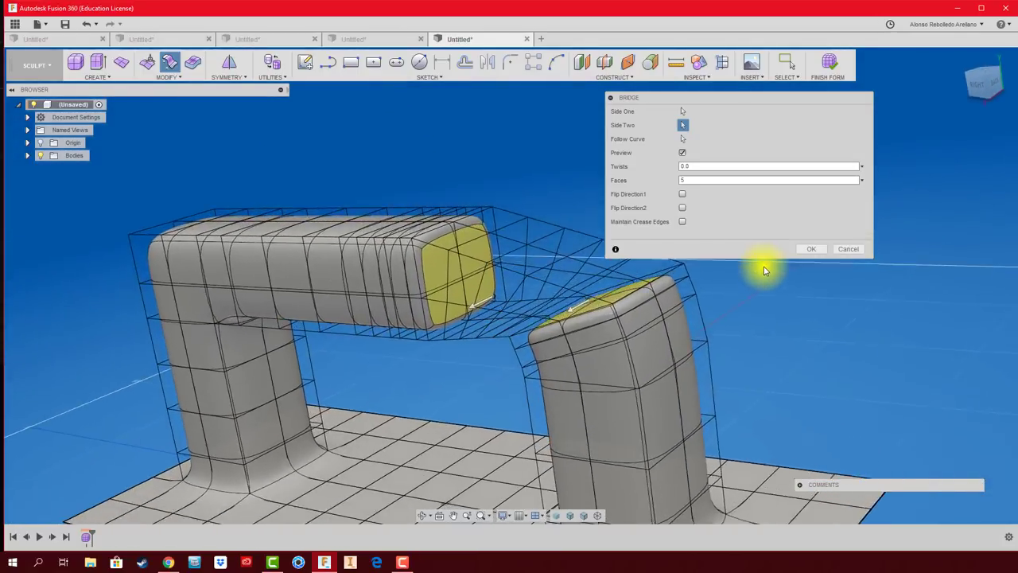
pyautogui.scroll(3, 764, 271)
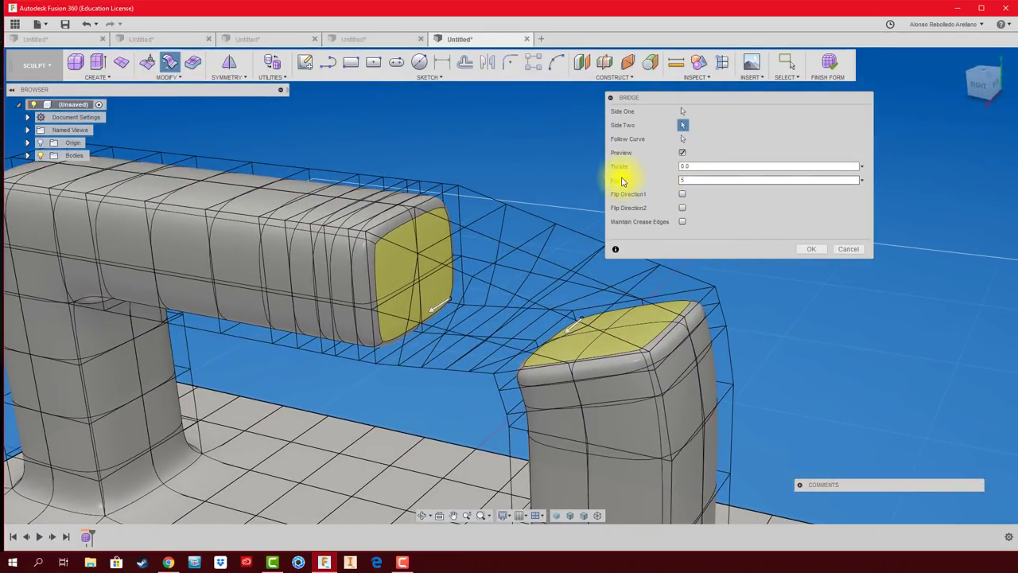
pyautogui.moveTo(552, 257)
pyautogui.keyDown('shift'); pyautogui.mouseDown(button='middle')
pyautogui.moveTo(491, 303)
pyautogui.moveTo(454, 300)
pyautogui.moveTo(427, 268)
pyautogui.mouseUp(button='middle'); pyautogui.keyUp('shift')
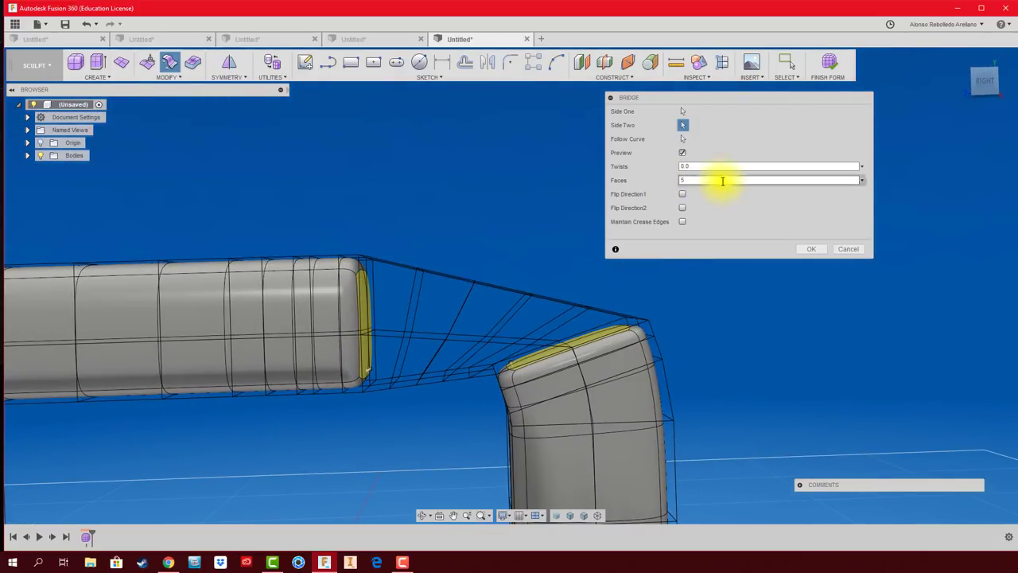
pyautogui.click(696, 180)
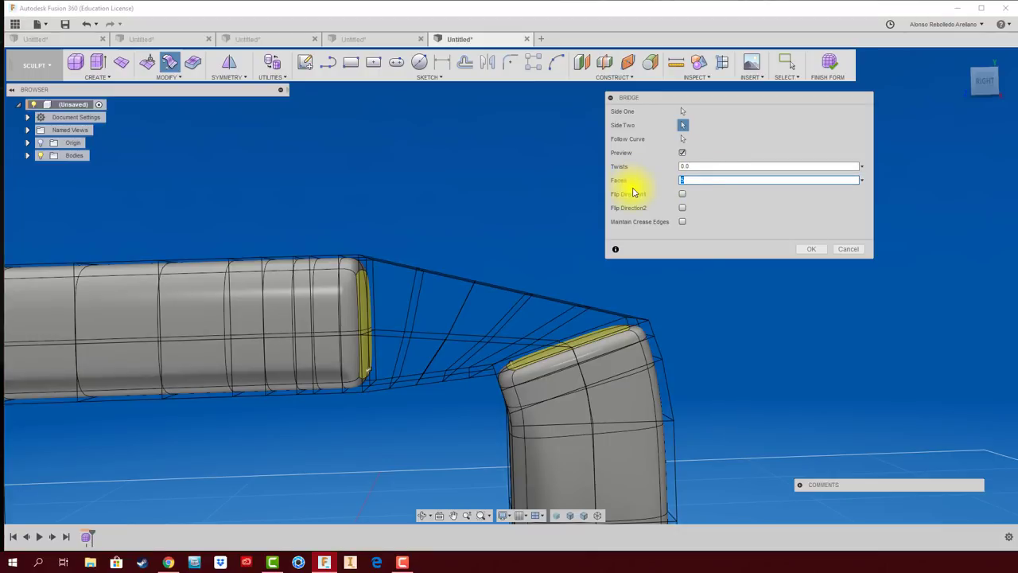
pyautogui.write('3')
pyautogui.click(812, 250)
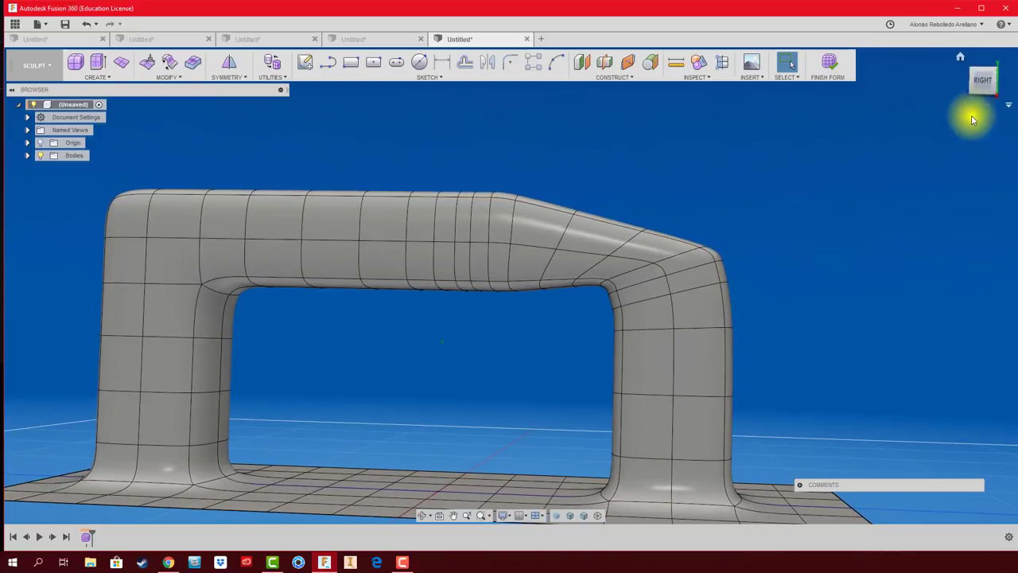
# Step: From the right side view, nudge the bridge edges slightly downward to round the bend
pyautogui.click(978, 87)
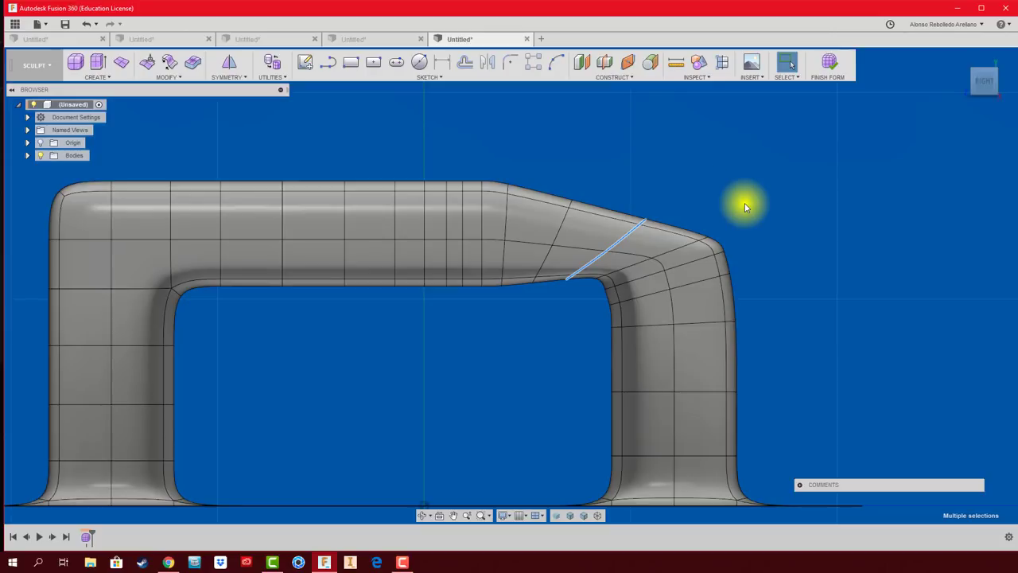
pyautogui.click(147, 63)
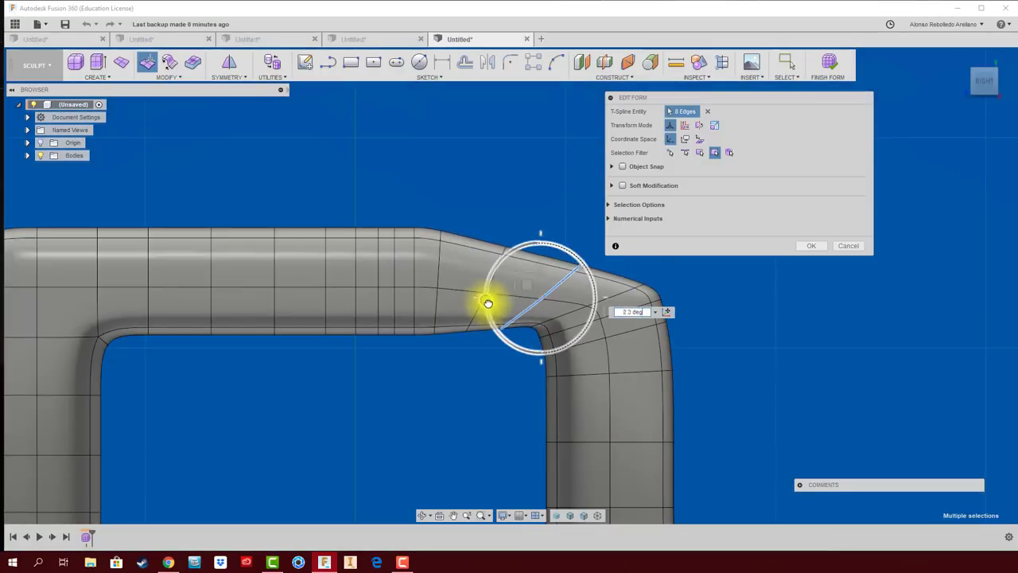
pyautogui.moveTo(588, 322); pyautogui.dragTo(590, 351)
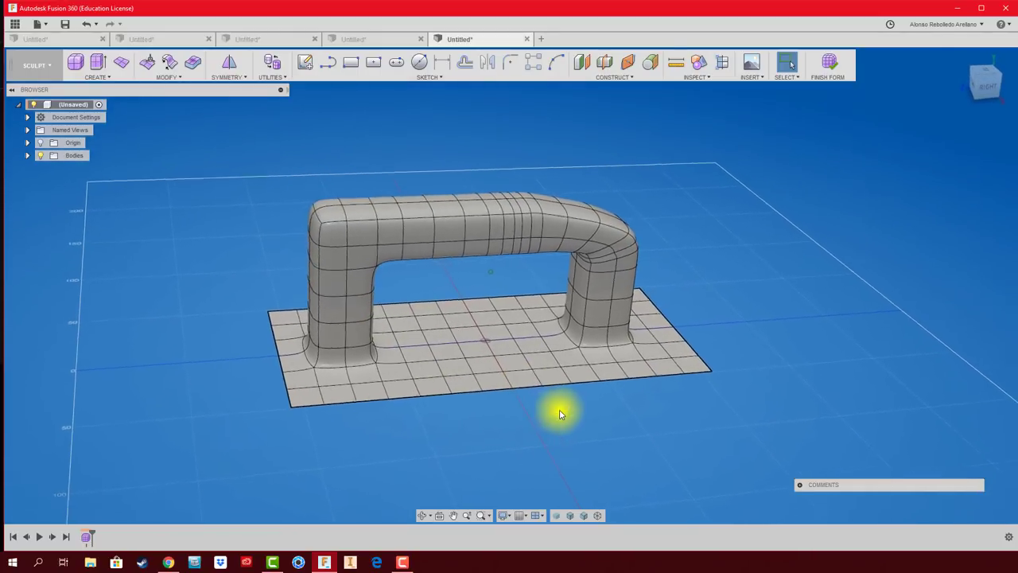
# Step: Create a Sculpt box at the origin in a new design
pyautogui.click(540, 43)
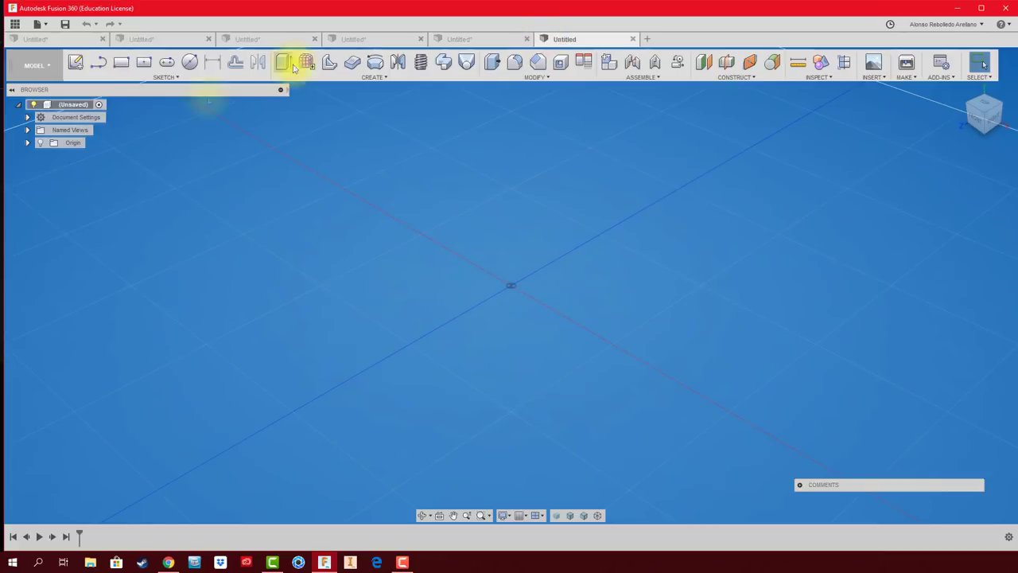
pyautogui.click(74, 61)
pyautogui.click(510, 285)
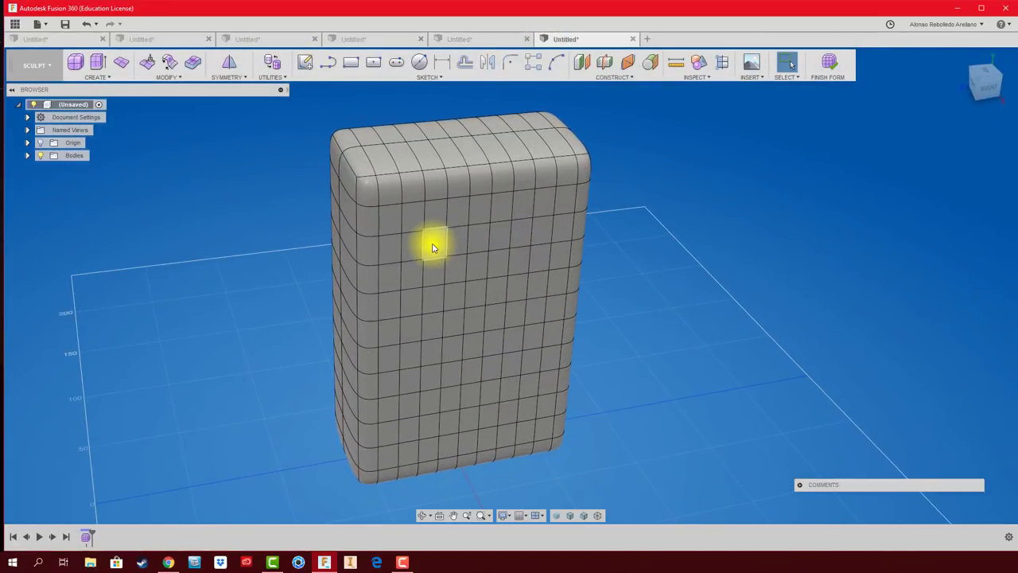
pyautogui.moveTo(664, 302)
pyautogui.keyDown('shift'); pyautogui.mouseDown(button='middle')
pyautogui.moveTo(445, 350)
pyautogui.moveTo(564, 302)
pyautogui.moveTo(539, 323)
pyautogui.moveTo(514, 278)
pyautogui.moveTo(295, 205)
pyautogui.moveTo(320, 223)
pyautogui.moveTo(480, 208)
pyautogui.mouseUp(button='middle'); pyautogui.keyUp('shift')
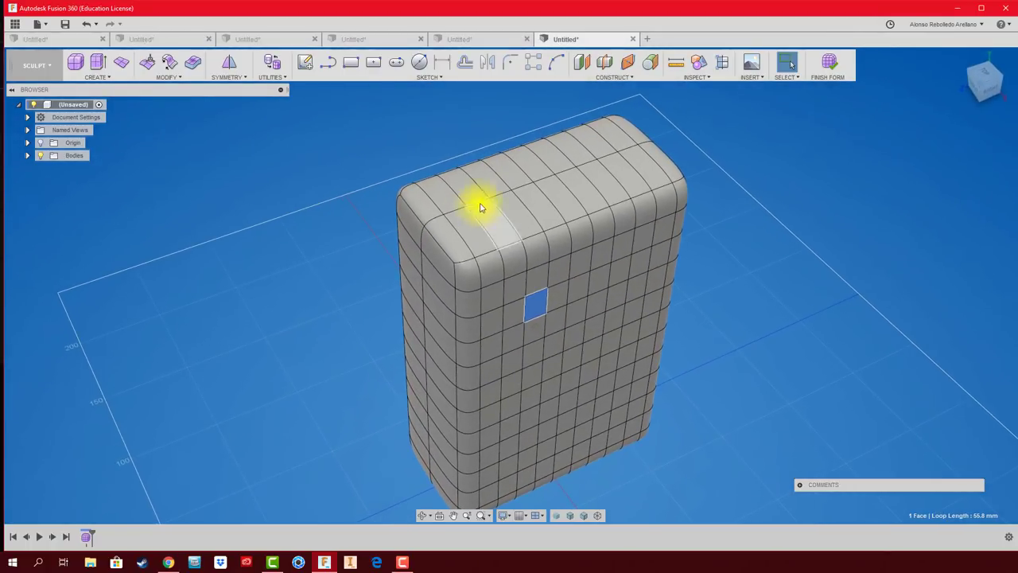
# Step: Try Mirror - Internal symmetry, cancel the failed attempt, and reopen Mirror - Internal
pyautogui.click(235, 79)
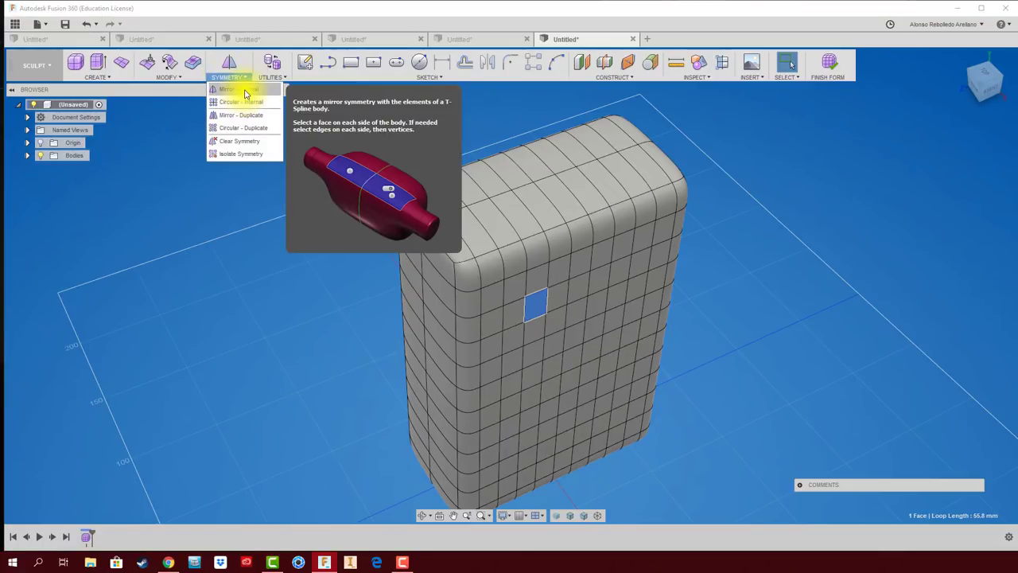
pyautogui.click(238, 92)
pyautogui.click(478, 227)
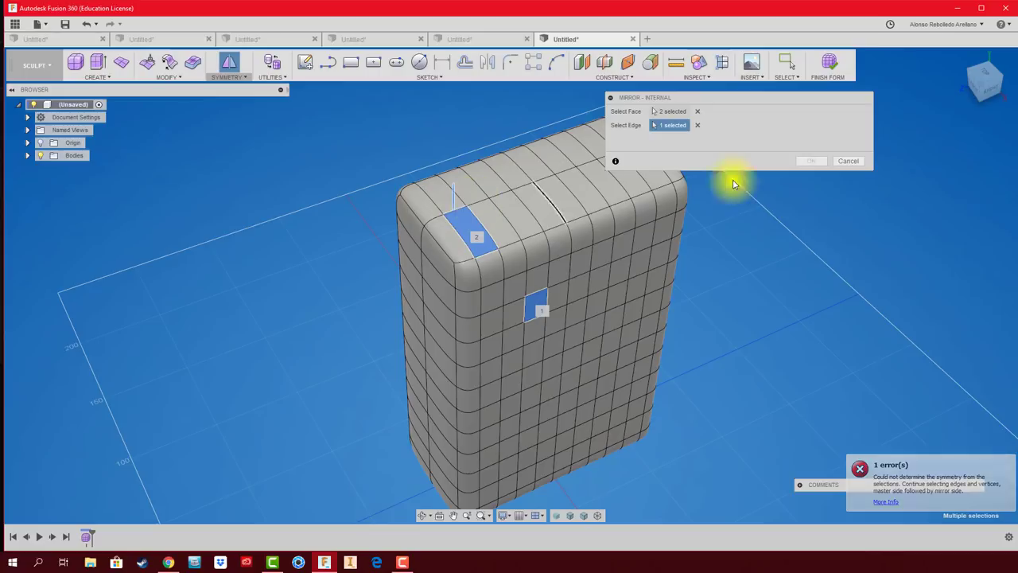
pyautogui.click(848, 162)
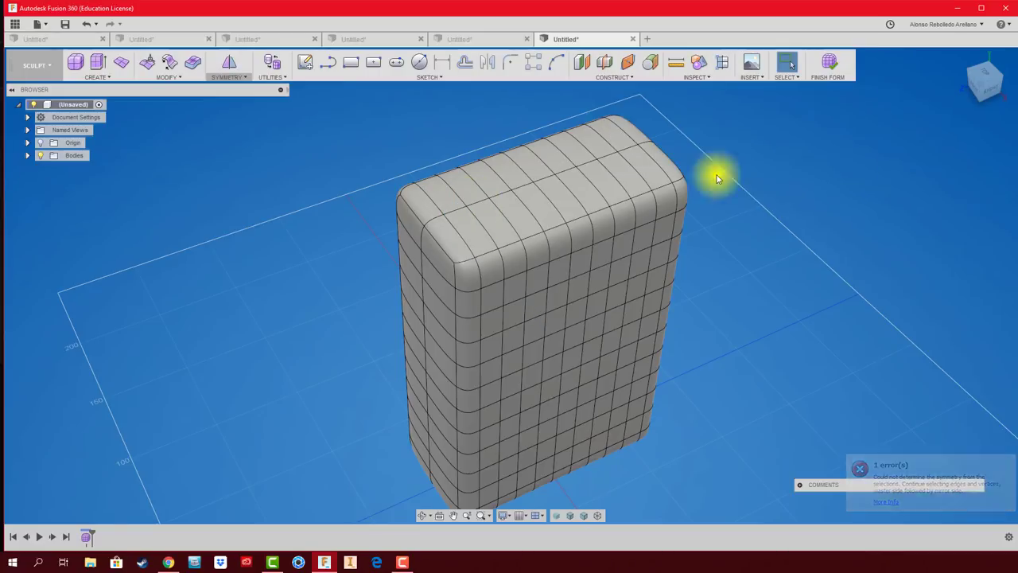
pyautogui.click(233, 78)
pyautogui.click(239, 92)
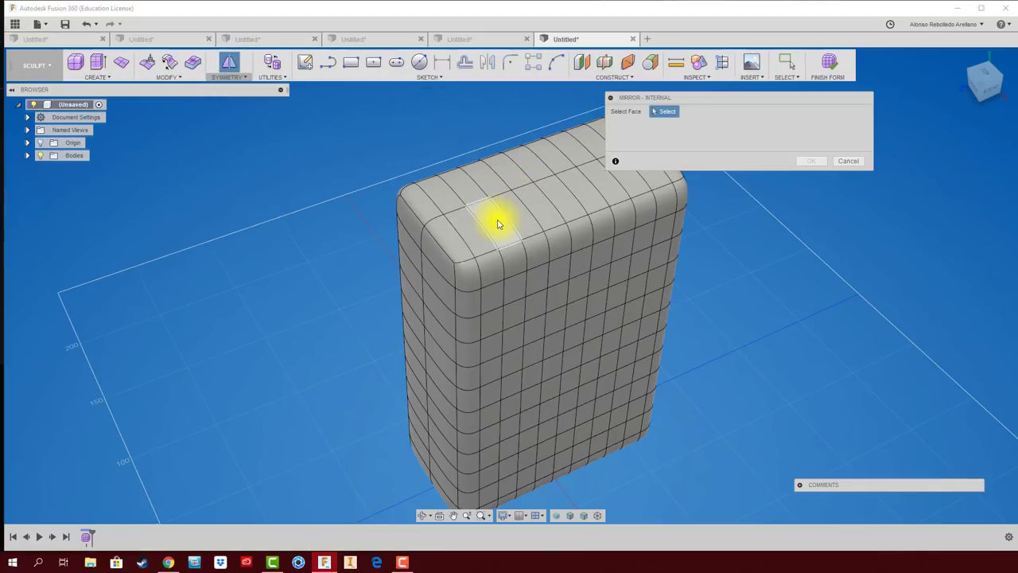
# Step: Apply Mirror - Internal to the box's top faces so it is symmetric across its middle
pyautogui.click(494, 221)
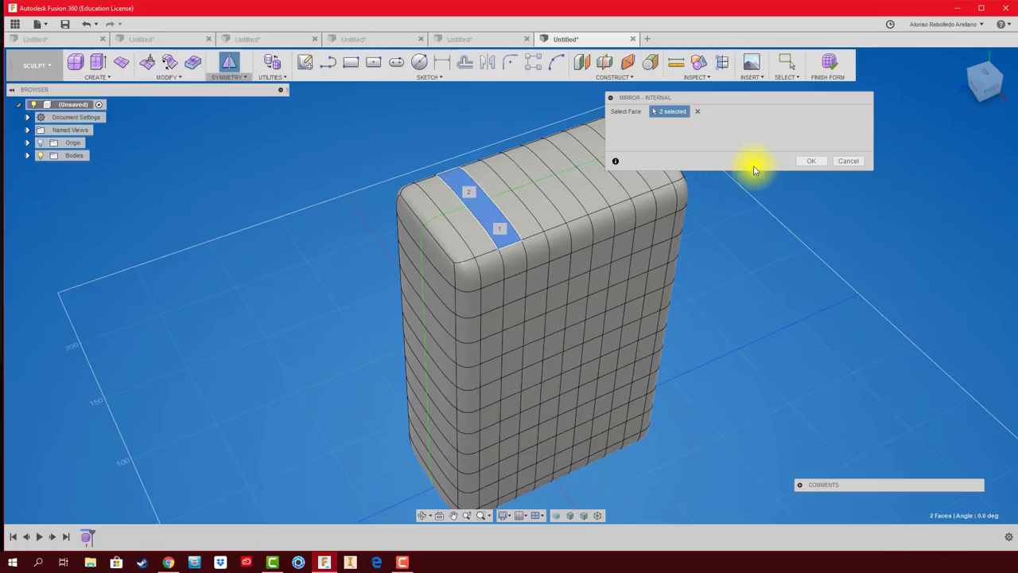
pyautogui.click(814, 161)
pyautogui.moveTo(700, 234)
pyautogui.keyDown('shift'); pyautogui.mouseDown(button='middle')
pyautogui.moveTo(520, 300)
pyautogui.moveTo(582, 315)
pyautogui.moveTo(528, 307)
pyautogui.moveTo(538, 322)
pyautogui.moveTo(527, 315)
pyautogui.mouseUp(button='middle'); pyautogui.keyUp('shift')
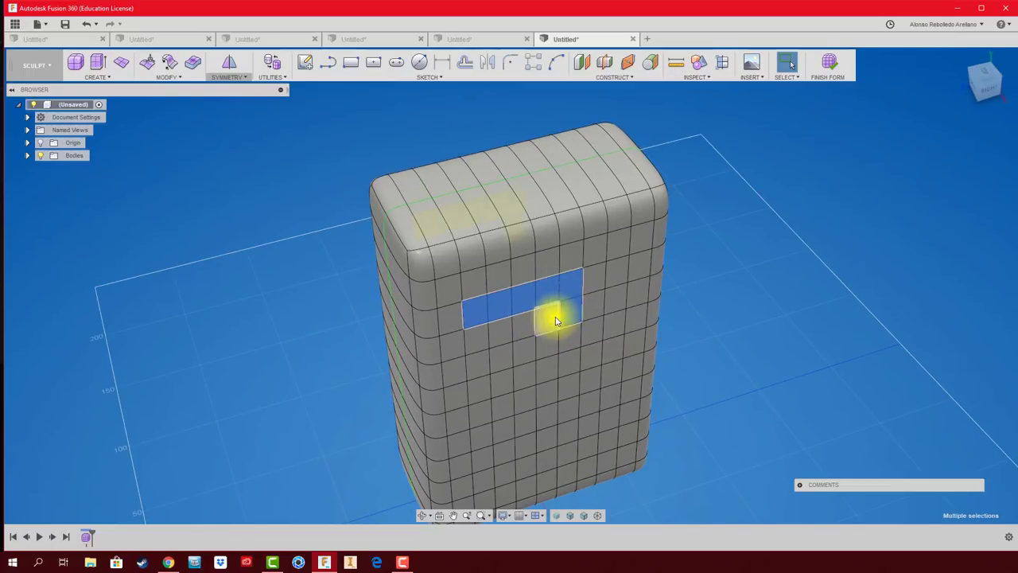
# Step: Remove the selected upper front faces to open a rectangular slot through the box front
pyautogui.rightClick(593, 305)
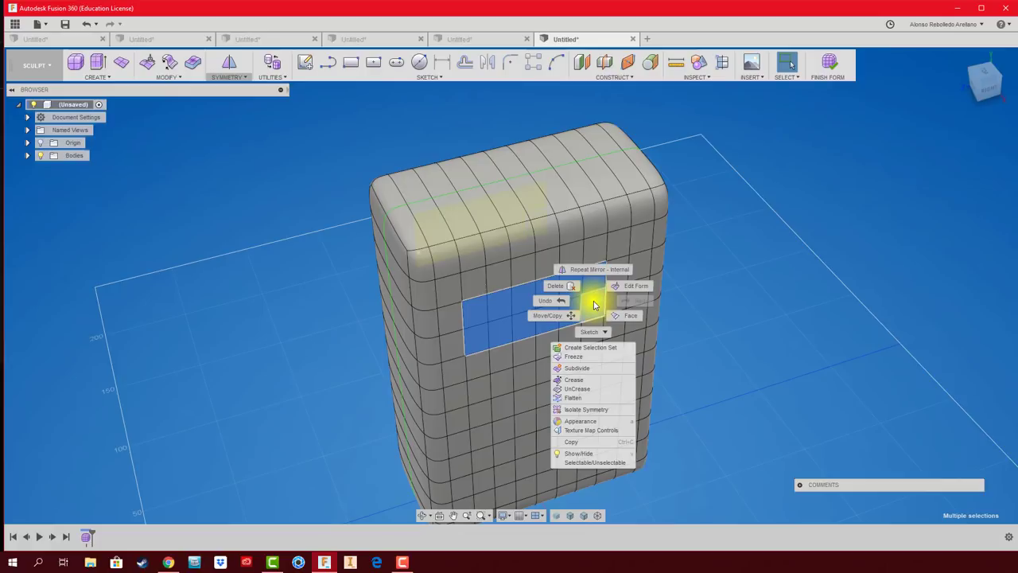
pyautogui.press('Escape')
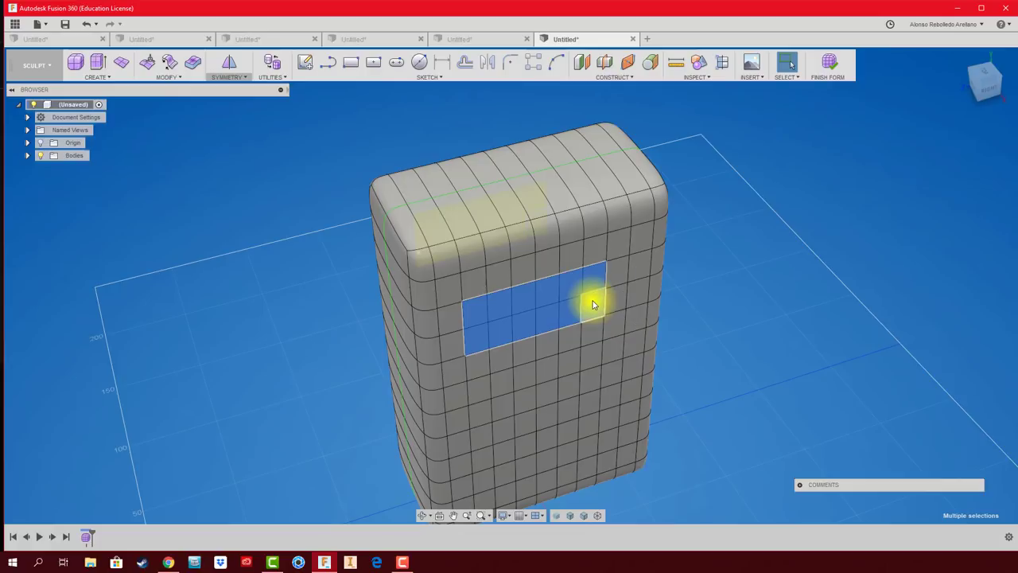
pyautogui.moveTo(782, 323)
pyautogui.keyDown('shift'); pyautogui.mouseDown(button='middle')
pyautogui.moveTo(748, 304)
pyautogui.moveTo(796, 319)
pyautogui.moveTo(773, 284)
pyautogui.moveTo(616, 210)
pyautogui.moveTo(623, 230)
pyautogui.moveTo(437, 304)
pyautogui.moveTo(319, 248)
pyautogui.moveTo(241, 156)
pyautogui.mouseUp(button='middle'); pyautogui.keyUp('shift')
# Step: Bridge the front slot's edge loop to the back opening's loop, forming a tunnel through the box
pyautogui.click(173, 66)
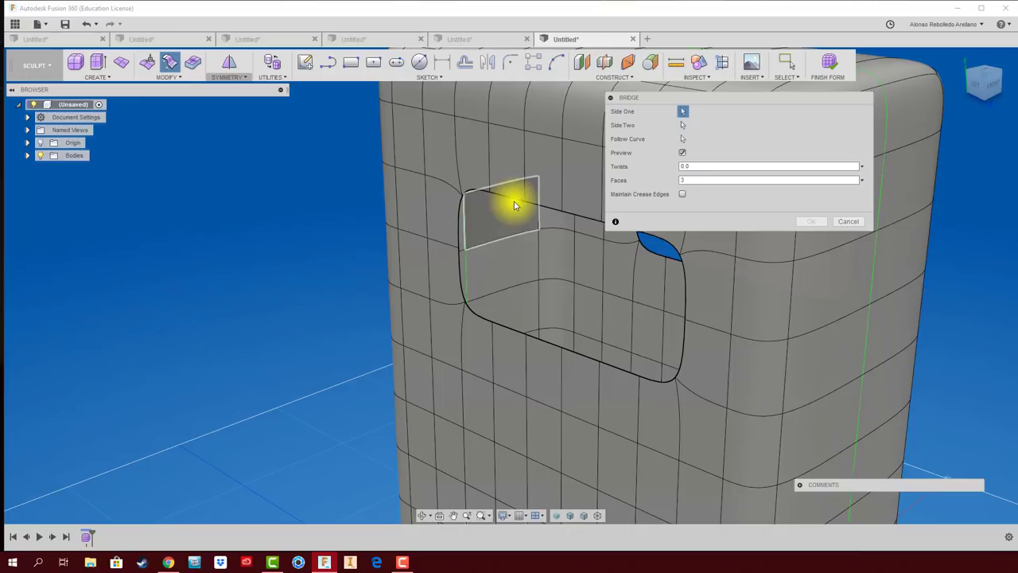
pyautogui.keyDown('shift'); pyautogui.moveTo(516, 203); pyautogui.dragTo(362, 286, button='middle'); pyautogui.keyUp('shift')
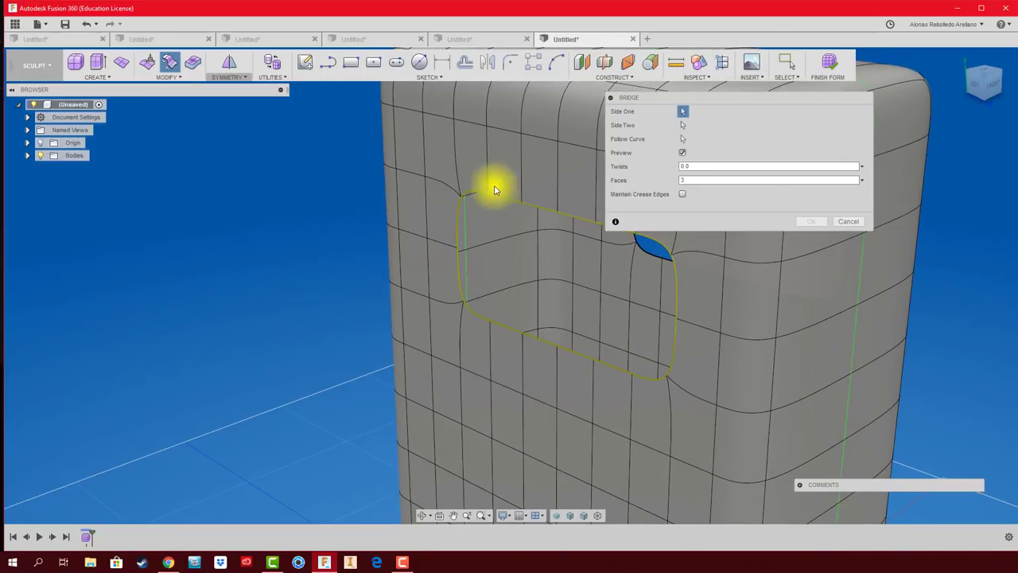
pyautogui.moveTo(494, 189)
pyautogui.keyDown('shift'); pyautogui.mouseDown(button='middle')
pyautogui.moveTo(236, 278)
pyautogui.moveTo(323, 277)
pyautogui.moveTo(402, 231)
pyautogui.moveTo(412, 268)
pyautogui.moveTo(477, 267)
pyautogui.mouseUp(button='middle'); pyautogui.keyUp('shift')
pyautogui.click(398, 240)
pyautogui.click(812, 249)
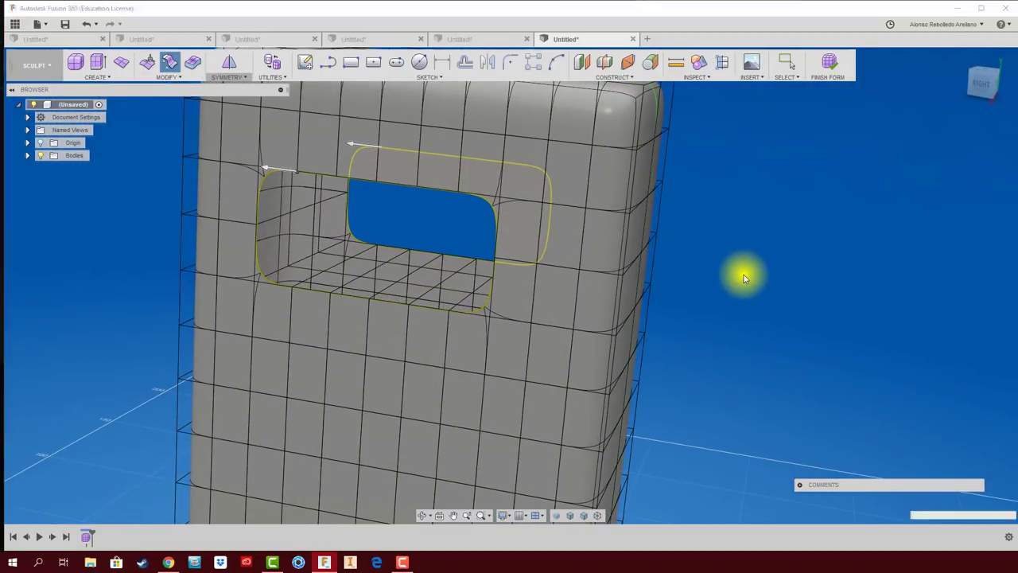
pyautogui.moveTo(585, 287)
pyautogui.keyDown('shift'); pyautogui.mouseDown(button='middle')
pyautogui.moveTo(430, 257)
pyautogui.moveTo(769, 293)
pyautogui.moveTo(823, 289)
pyautogui.moveTo(776, 315)
pyautogui.mouseUp(button='middle'); pyautogui.keyUp('shift')
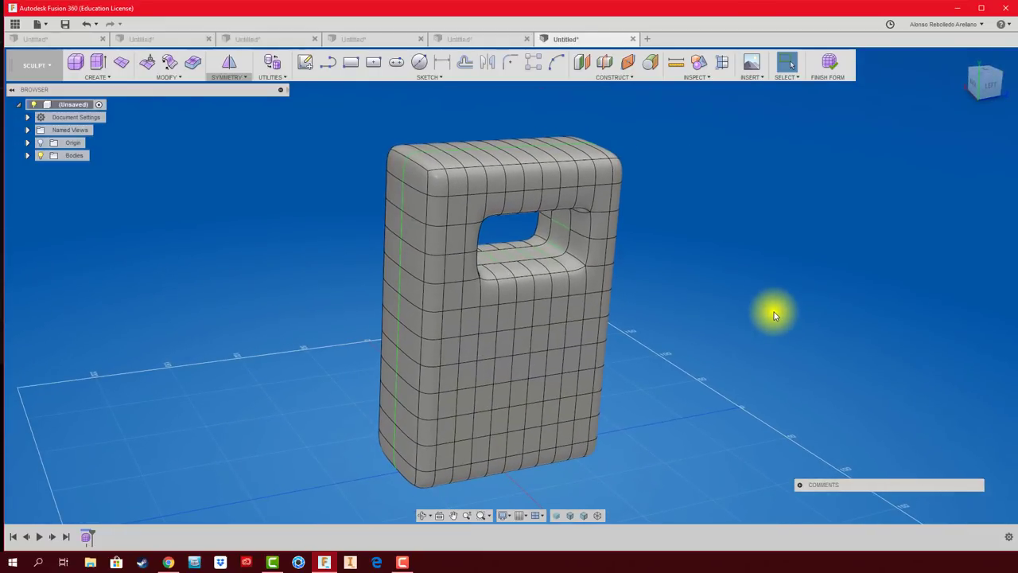